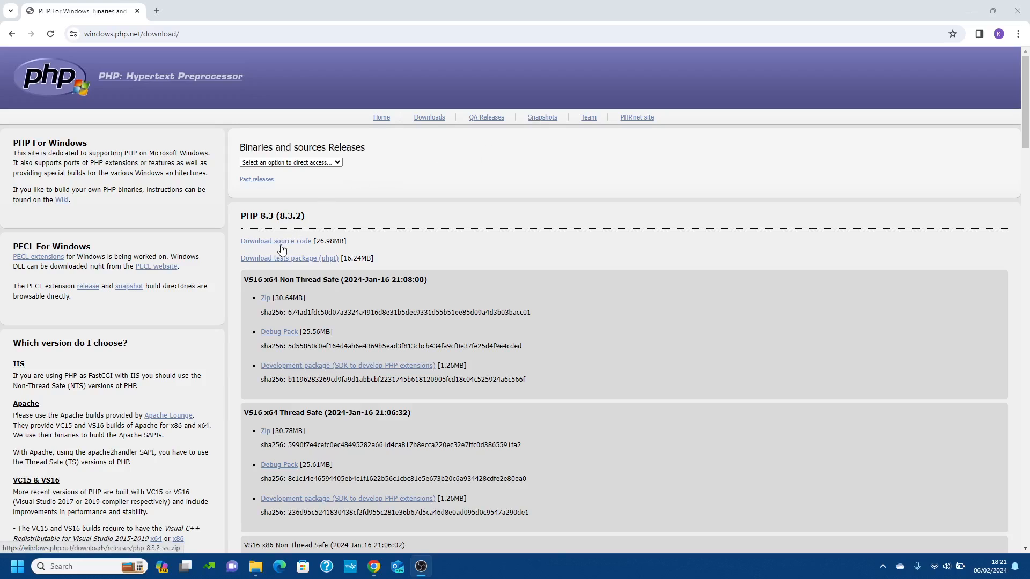
# Step: Download the PHP 8.3 VS16 x64 Non Thread Safe zip and extract it from the Downloads folder in File Explorer
pyautogui.click(265, 299)
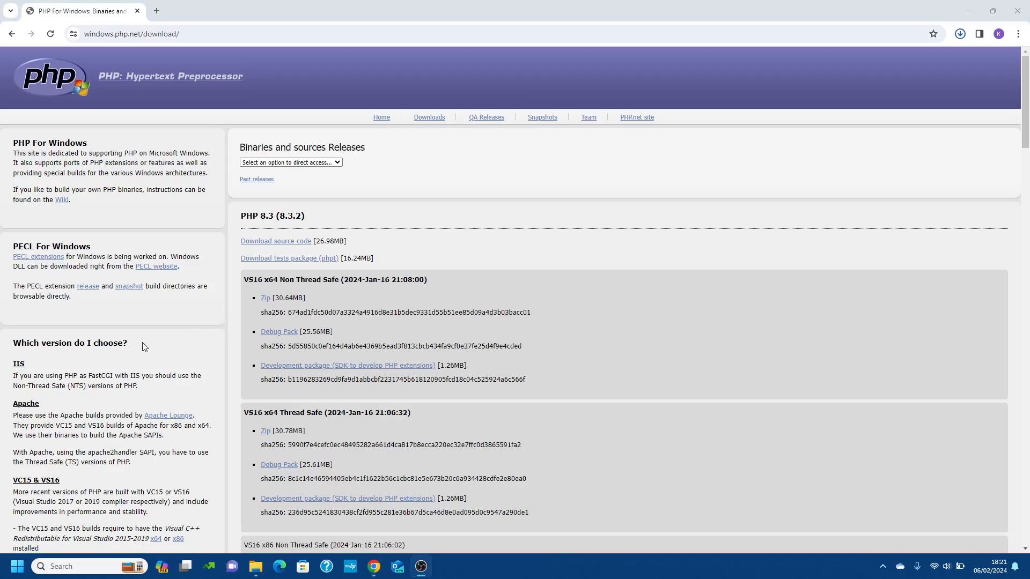
pyautogui.click(255, 567)
pyautogui.click(144, 114)
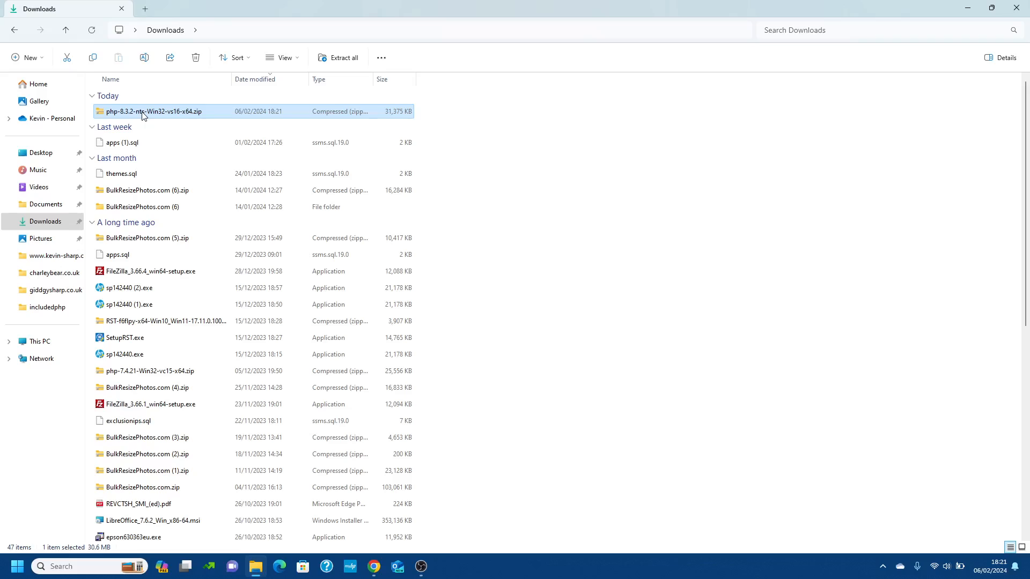
pyautogui.rightClick(144, 114)
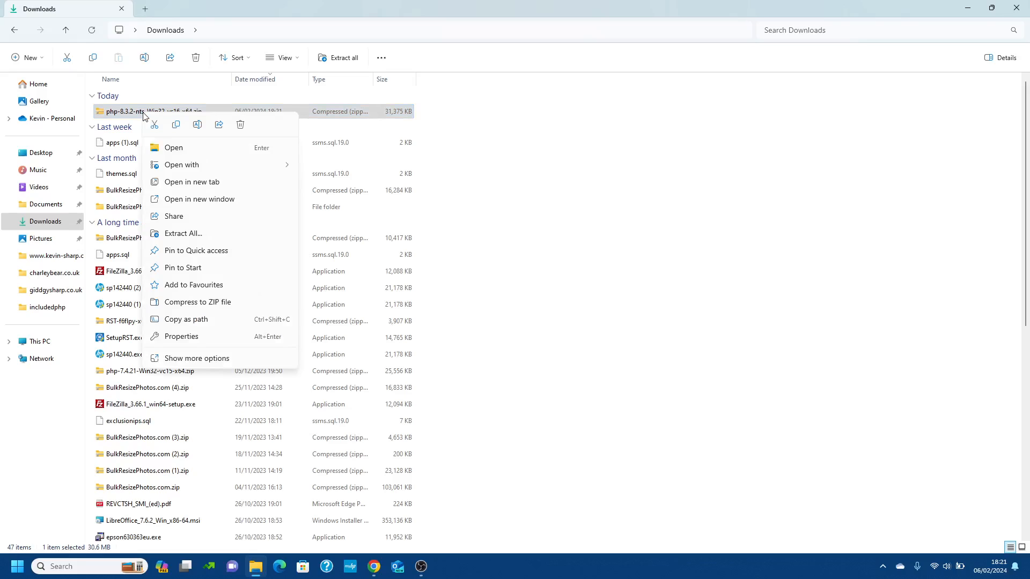
pyautogui.click(191, 235)
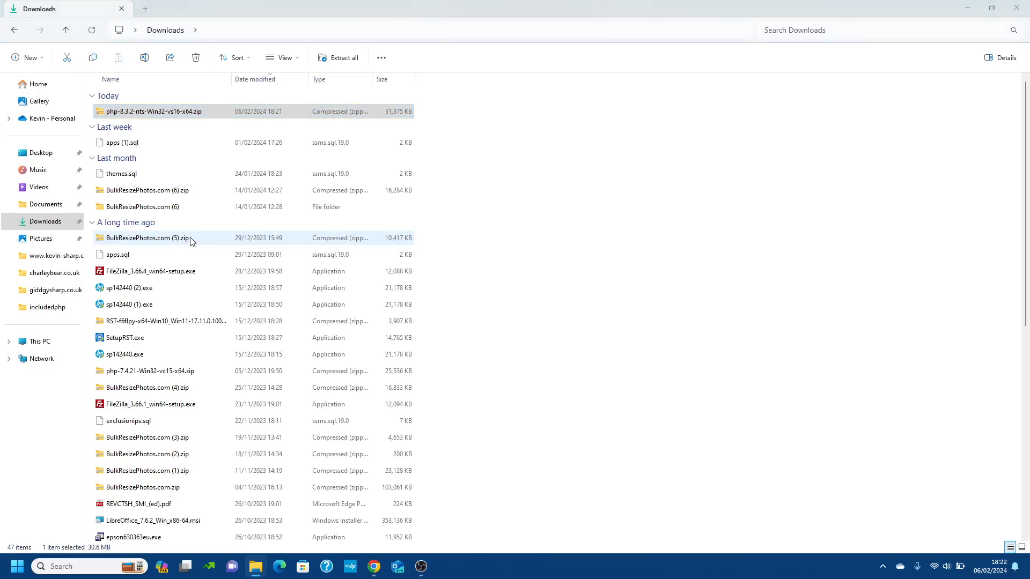
pyautogui.click(601, 392)
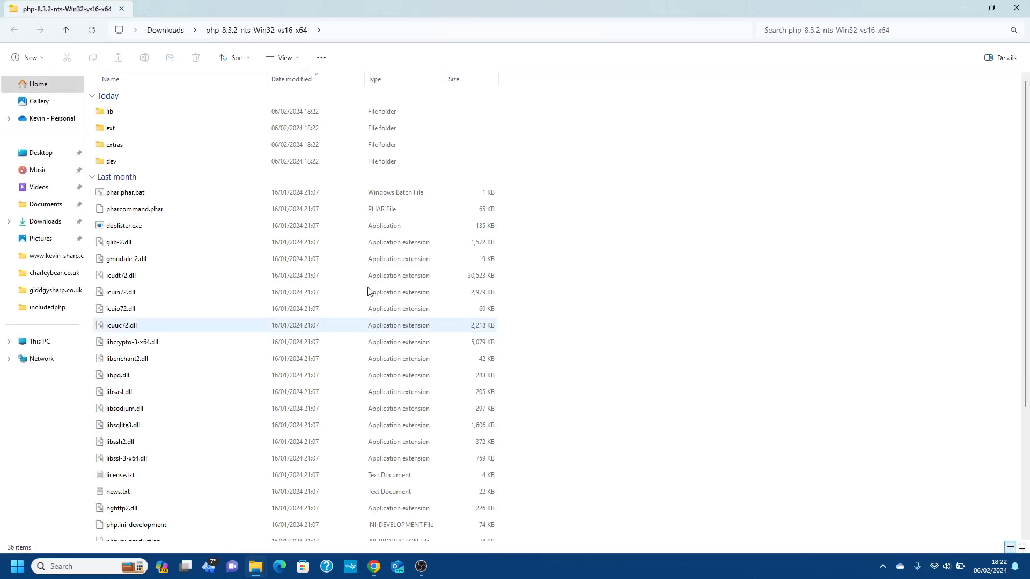
# Step: Copy all files and folders in the extracted php-8.3.2-nts-Win32-vs16-x64 folder
pyautogui.click(170, 36)
pyautogui.click(160, 117)
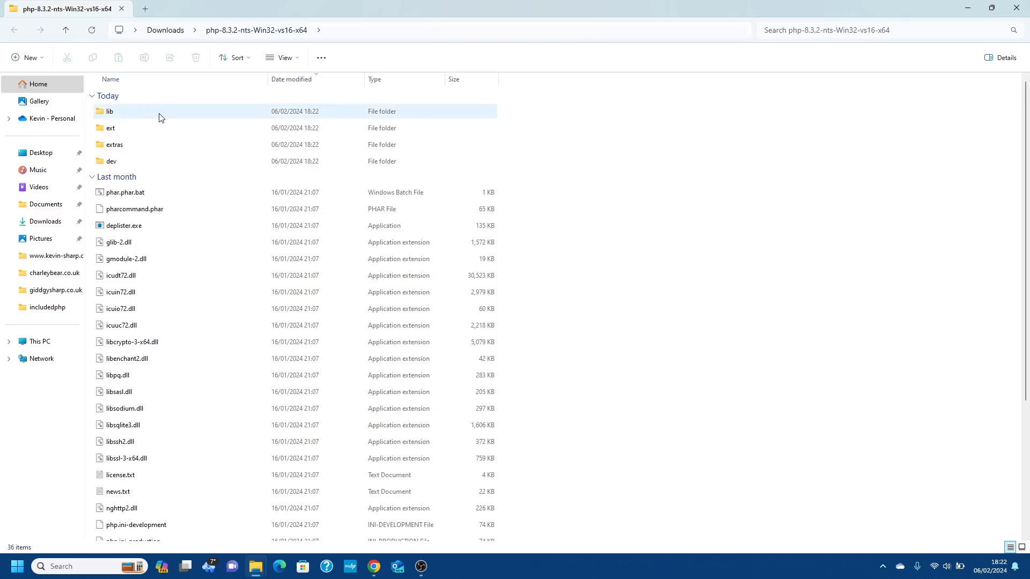
pyautogui.hotkey('ctrl', 'a')
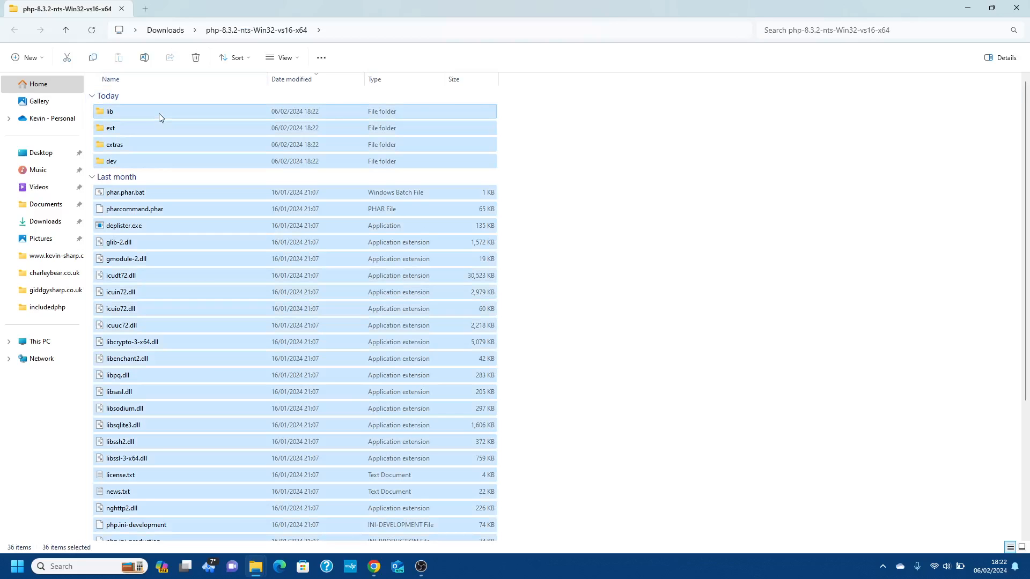
pyautogui.hotkey('ctrl', 'c')
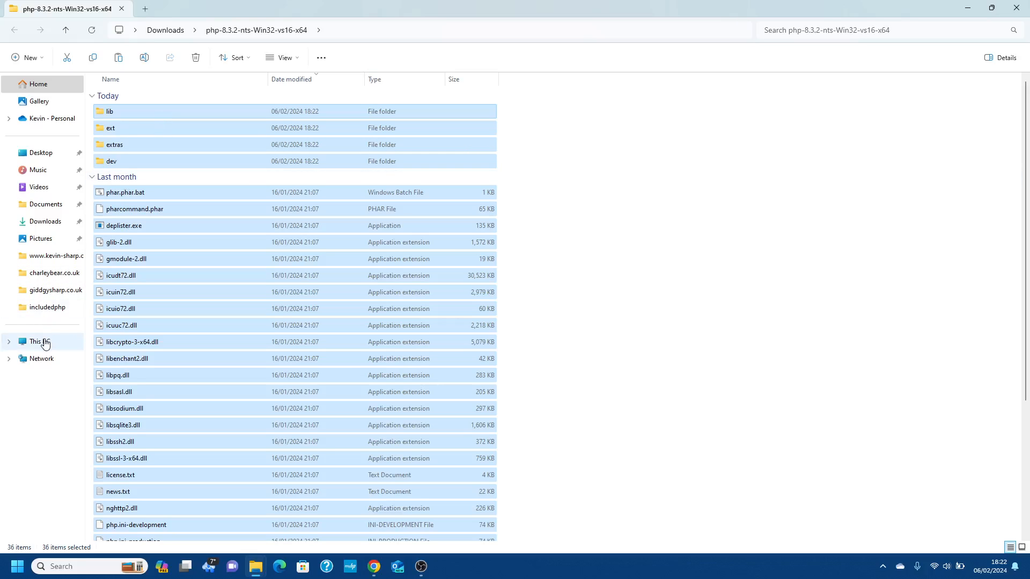
# Step: Create a folder named php83 at the root of the C: drive and paste the copied PHP files into it
pyautogui.click(39, 341)
pyautogui.doubleClick(145, 116)
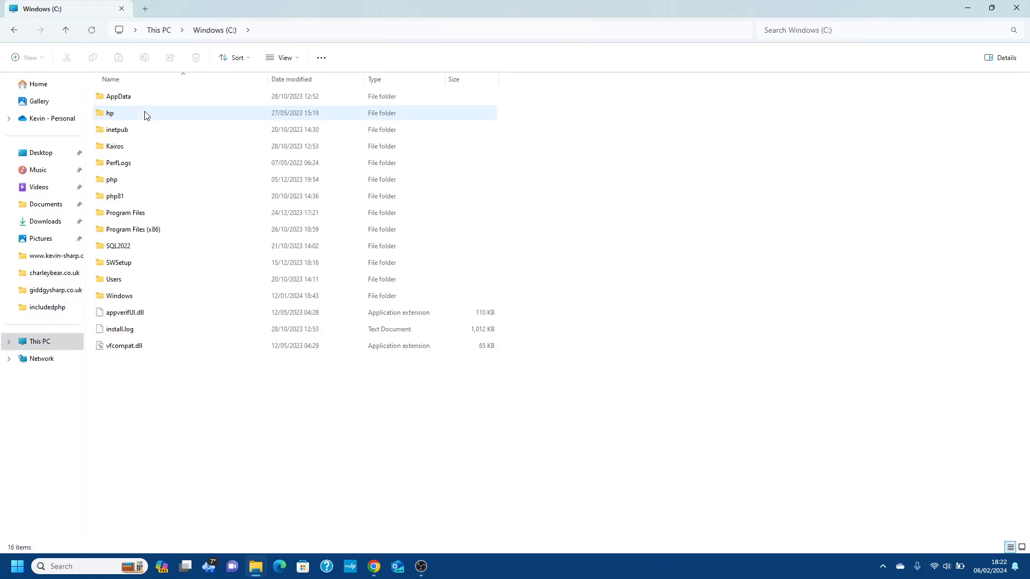
pyautogui.rightClick(125, 391)
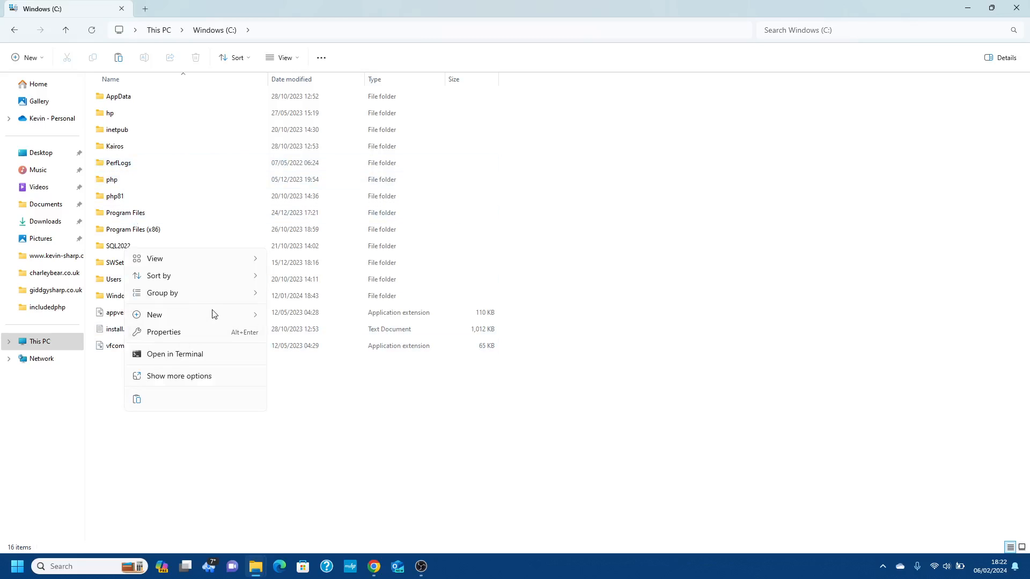
pyautogui.moveTo(215, 315)
pyautogui.click(295, 317)
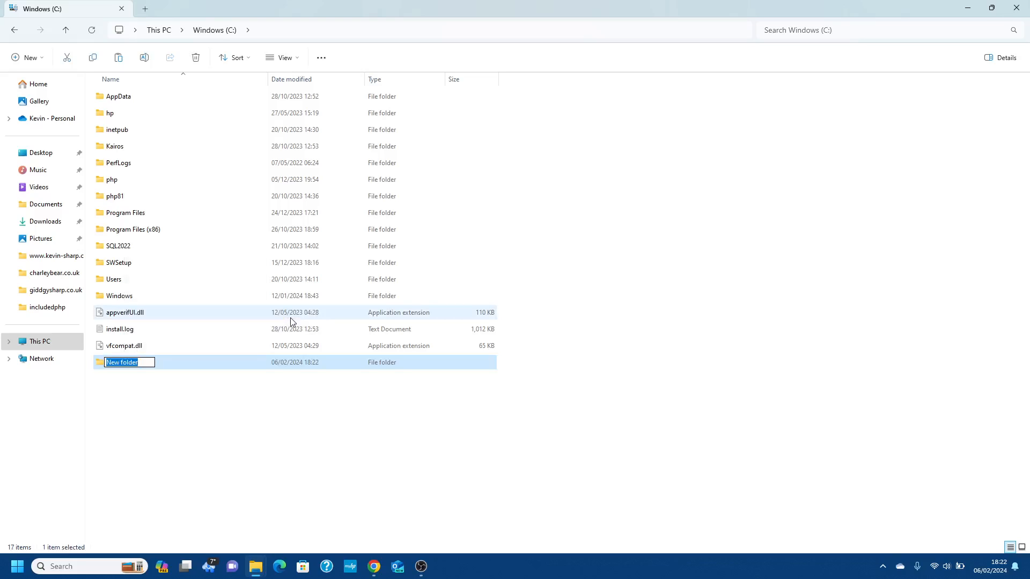
pyautogui.write('php83')
pyautogui.press('Return')
pyautogui.press('Return')
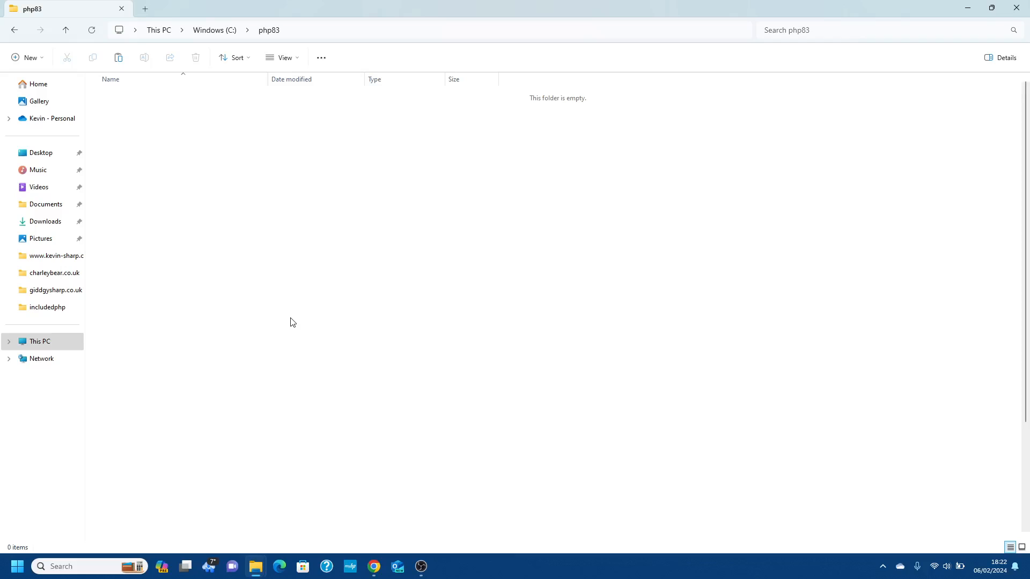
pyautogui.hotkey('ctrl', 'v')
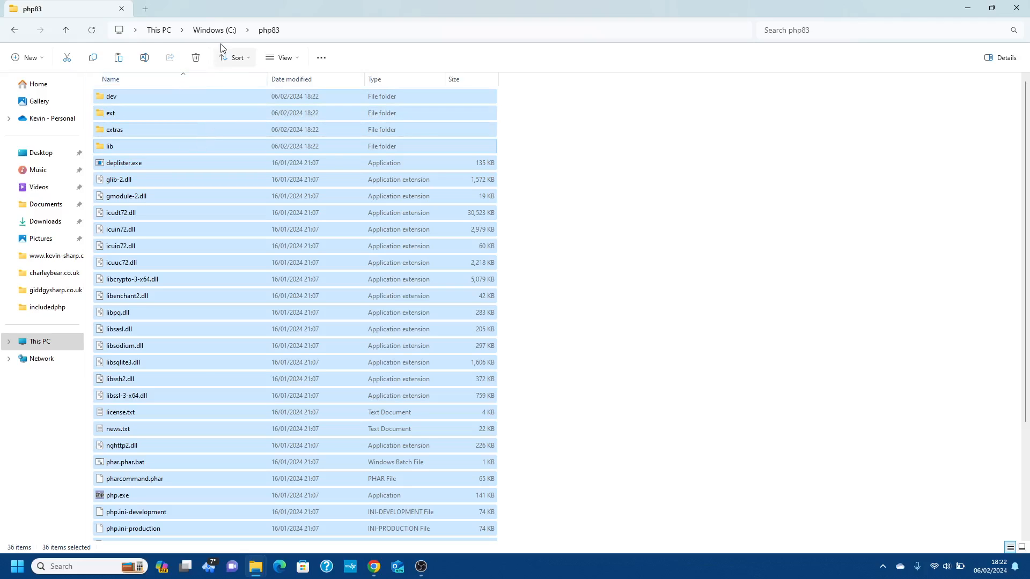
# Step: Rename the existing php folder at the root of the C: drive to php74
pyautogui.click(215, 30)
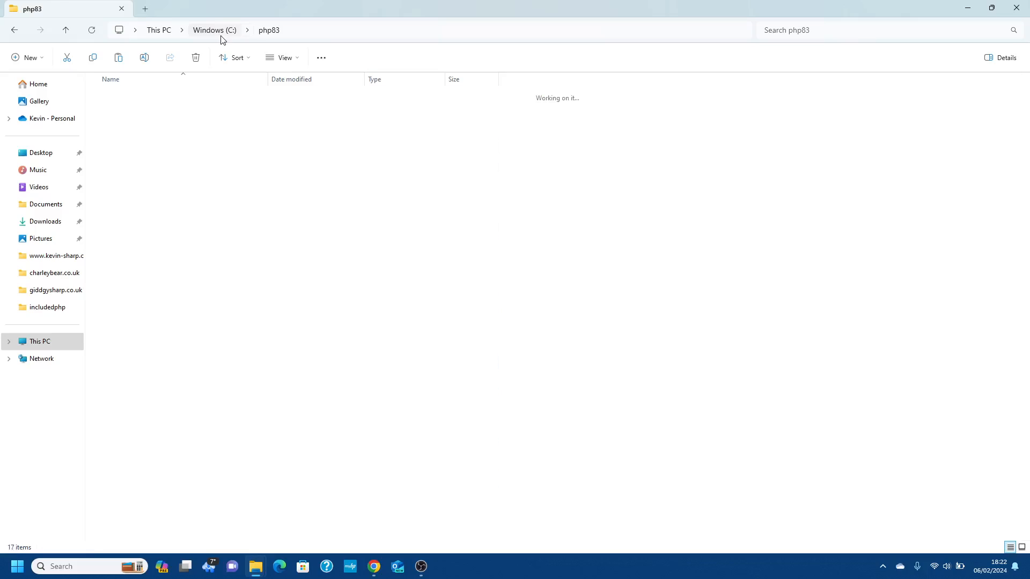
pyautogui.click(131, 184)
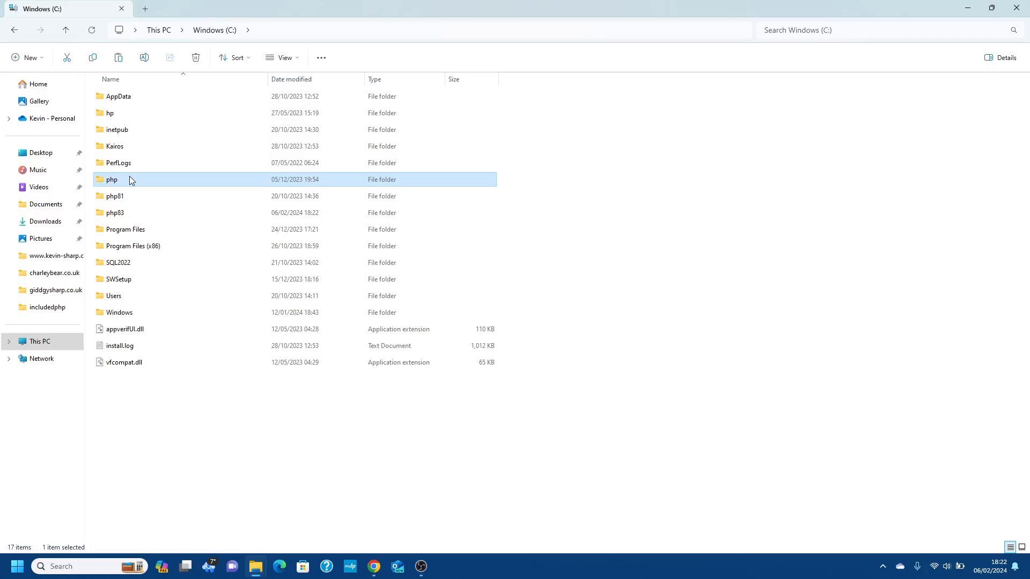
pyautogui.rightClick(130, 177)
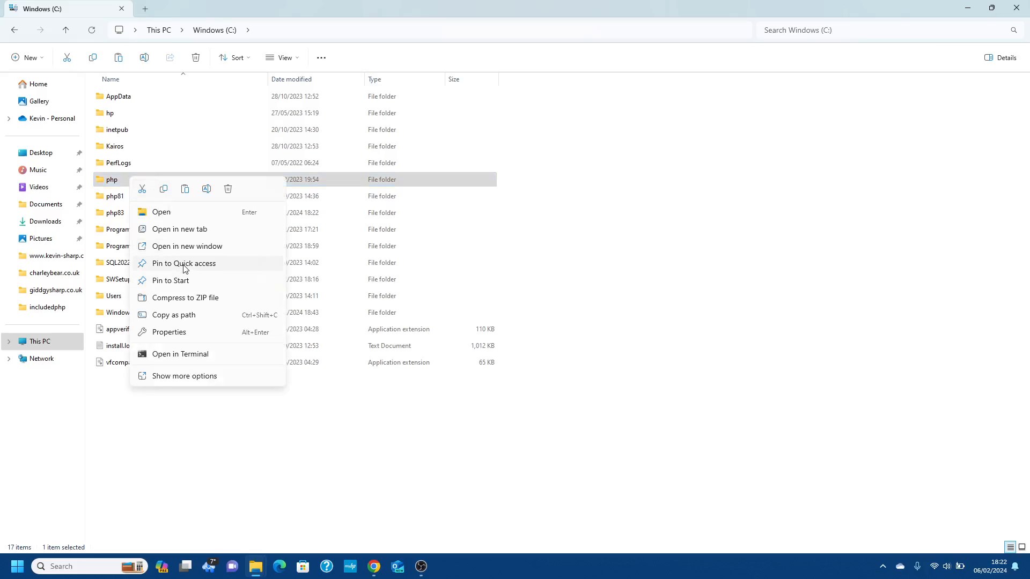
pyautogui.click(205, 189)
pyautogui.click(129, 180)
pyautogui.write('7')
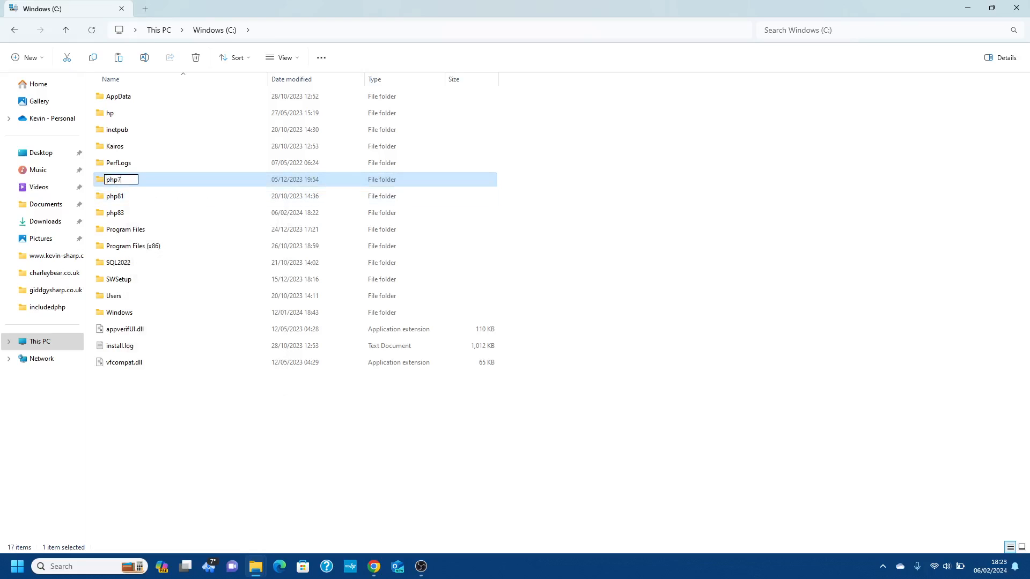
pyautogui.write('4')
pyautogui.press('Return')
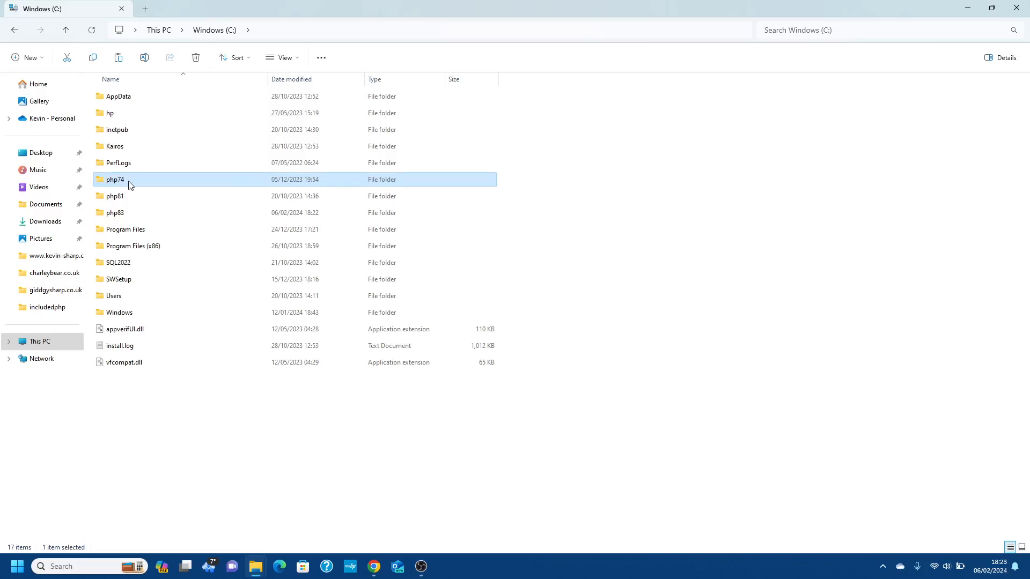
# Step: Rename the php83 folder on the C: drive to php
pyautogui.rightClick(123, 213)
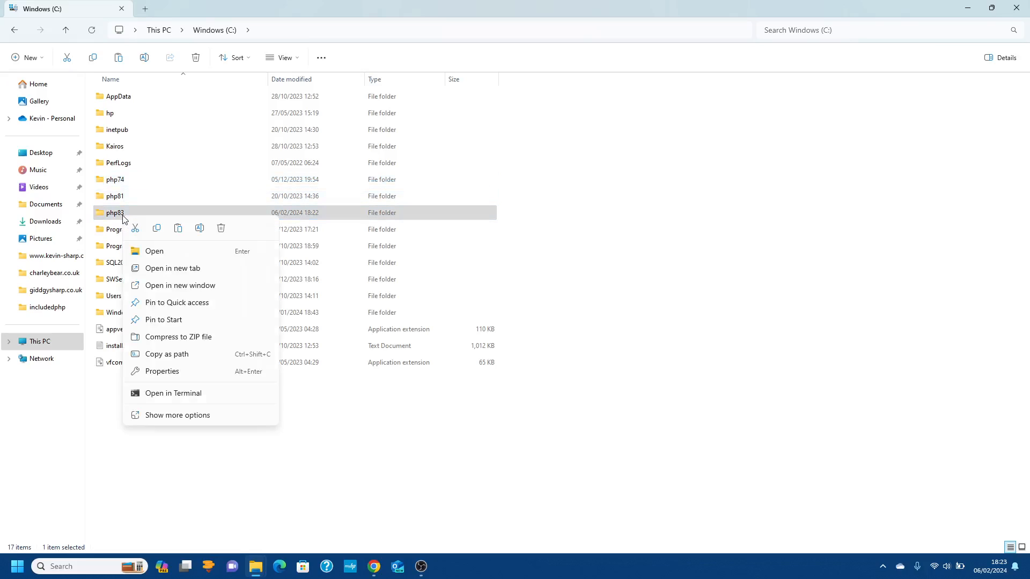
pyautogui.click(199, 228)
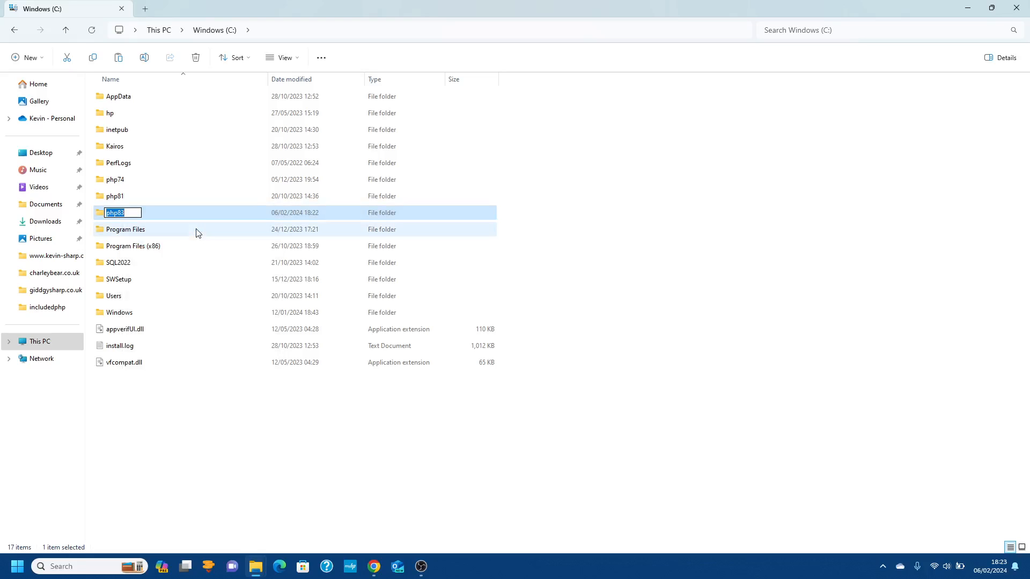
pyautogui.click(135, 218)
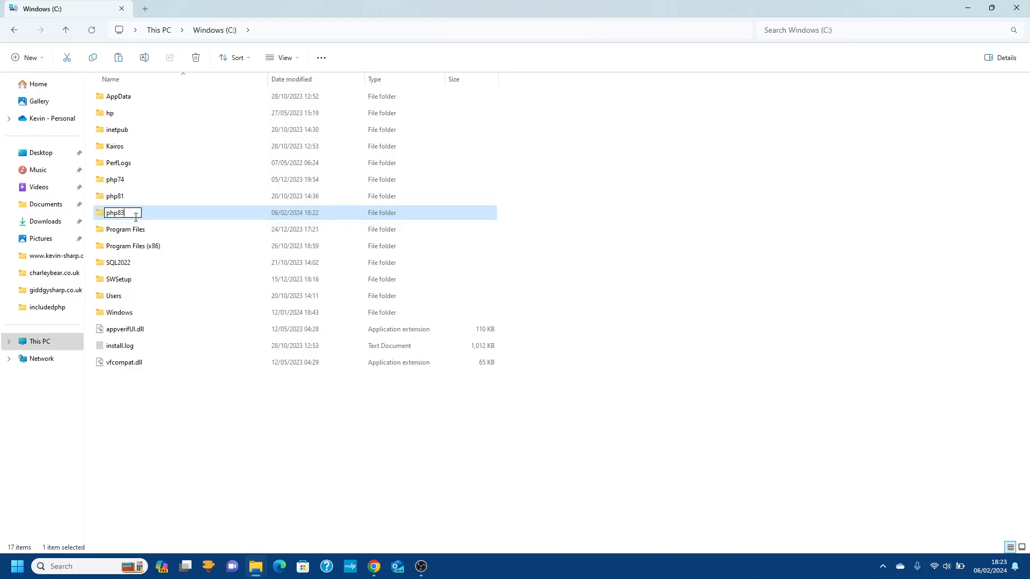
pyautogui.press('BackSpace')
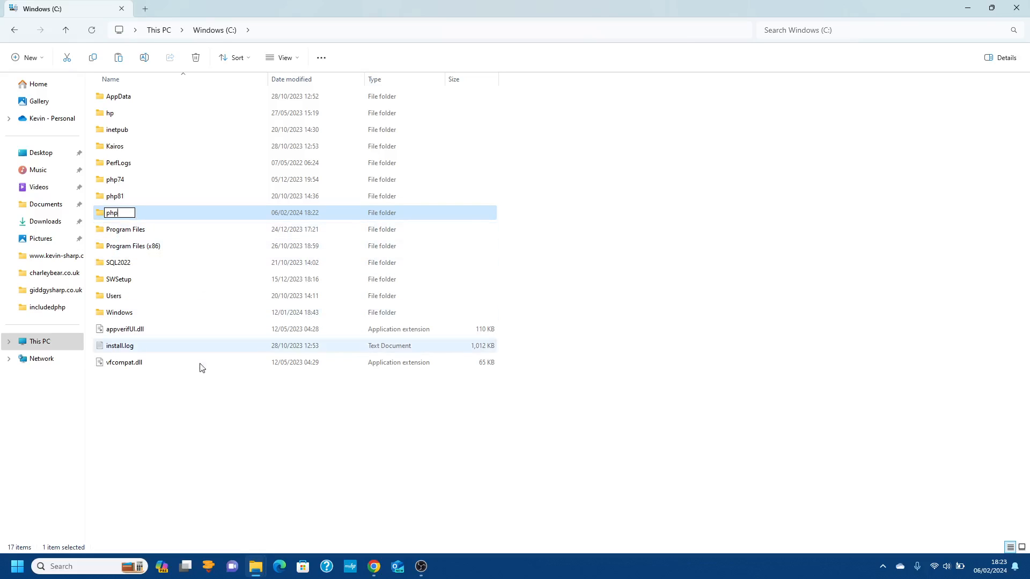
pyautogui.click(191, 416)
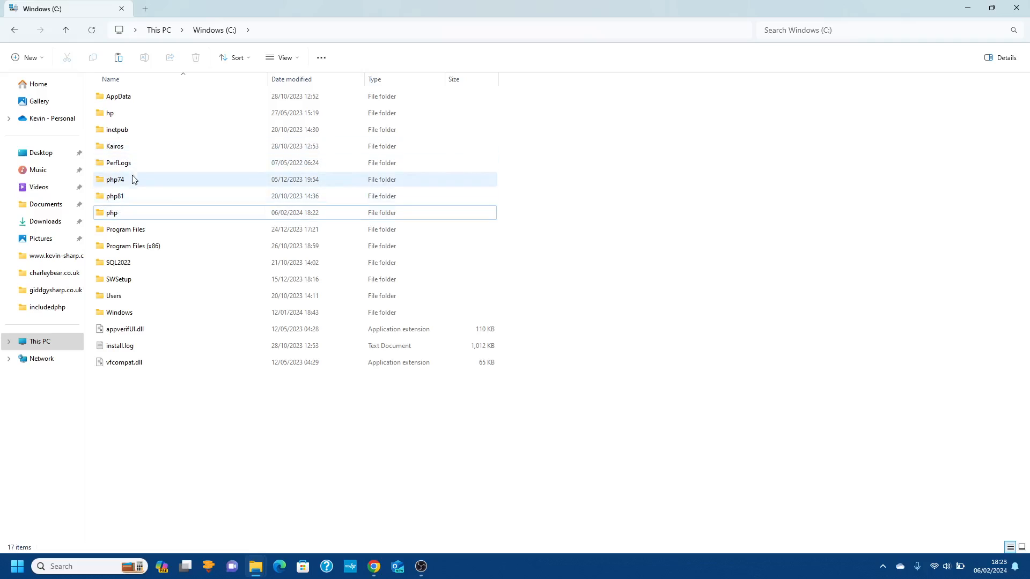
pyautogui.moveTo(151, 184)
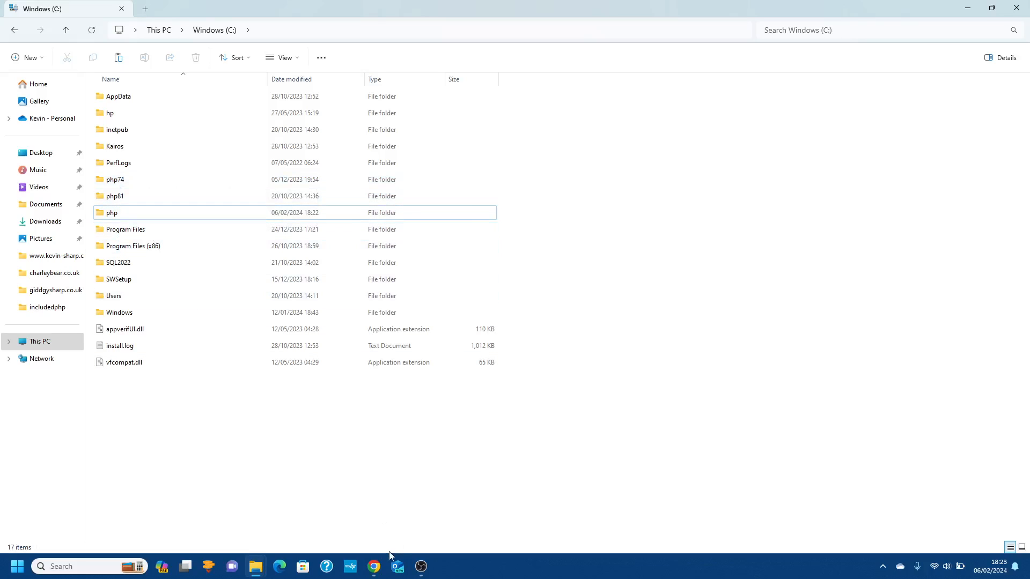
pyautogui.click(374, 566)
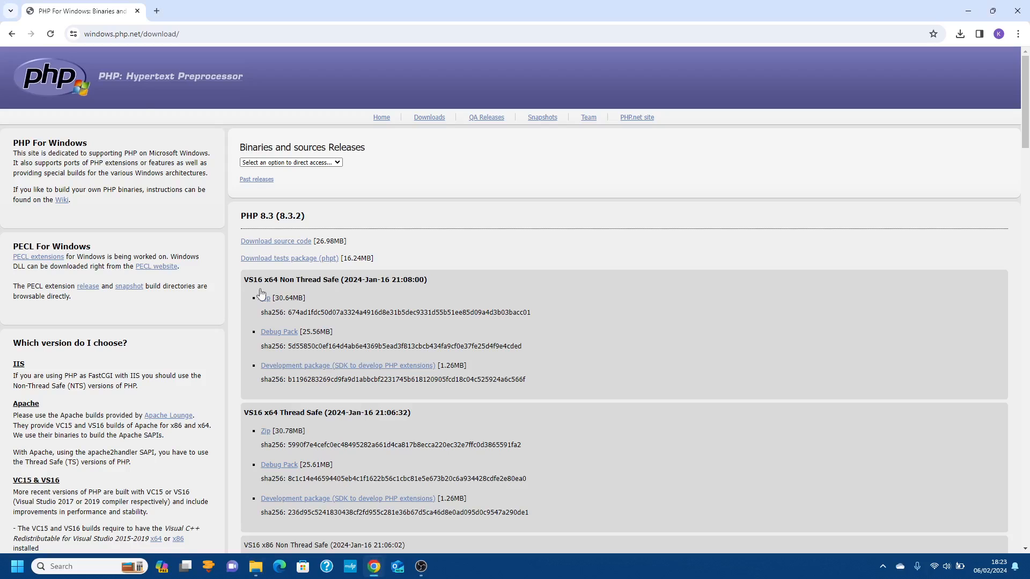
pyautogui.click(157, 11)
pyautogui.write('www.kev')
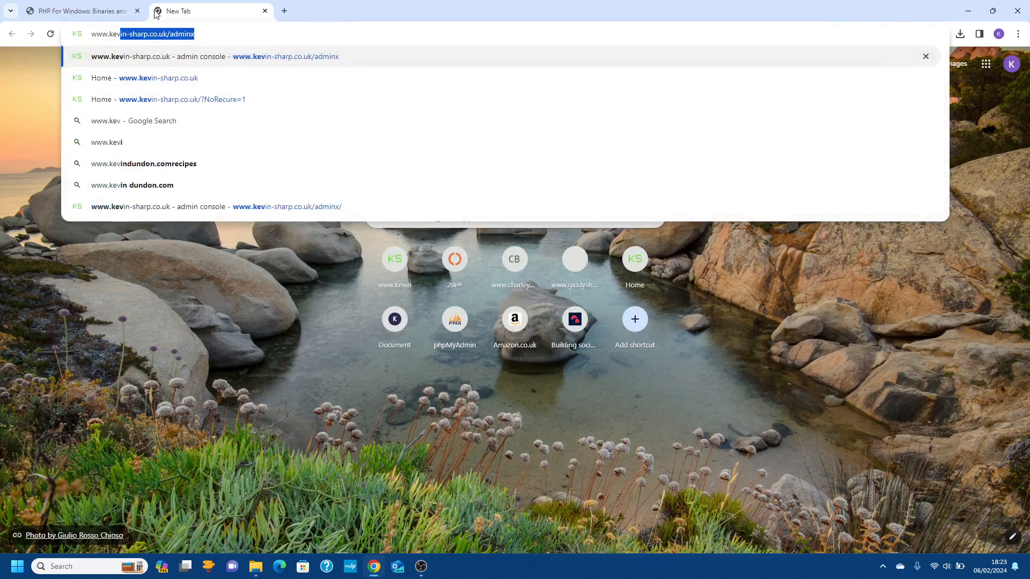
pyautogui.write('site')
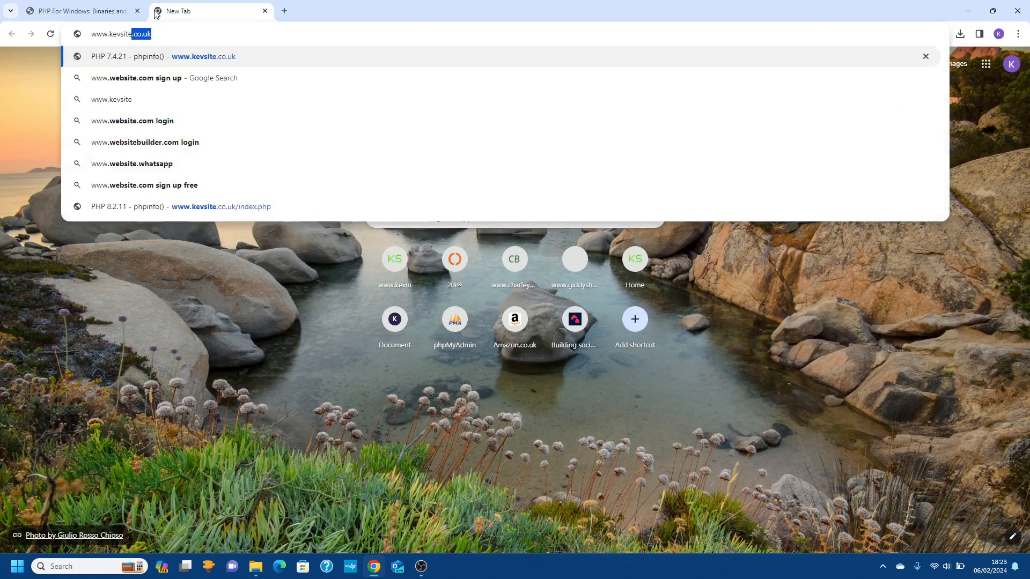
pyautogui.press('Return')
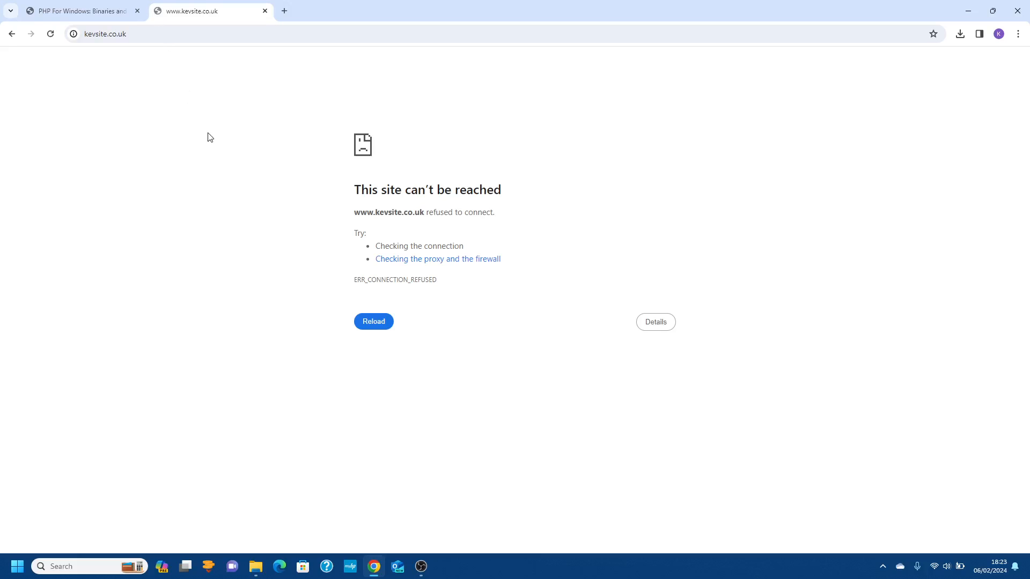
pyautogui.click(47, 36)
pyautogui.click(52, 39)
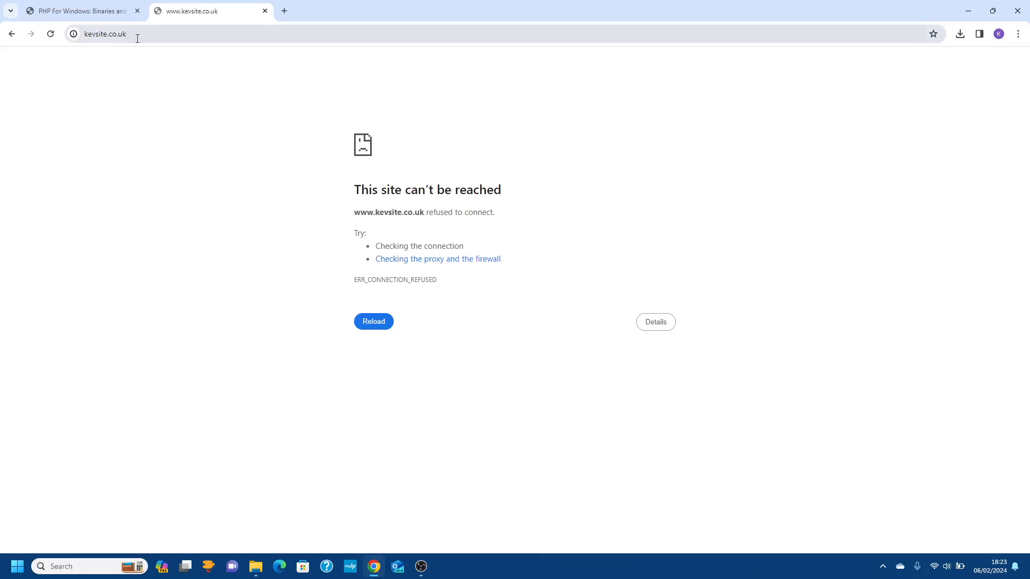
pyautogui.click(25, 567)
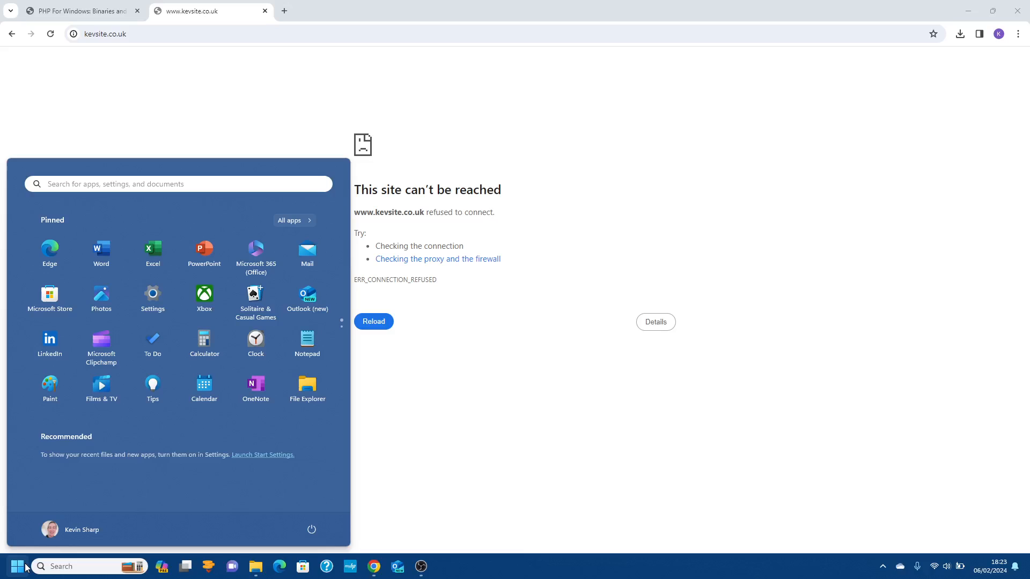
pyautogui.write('iis')
pyautogui.press('Return')
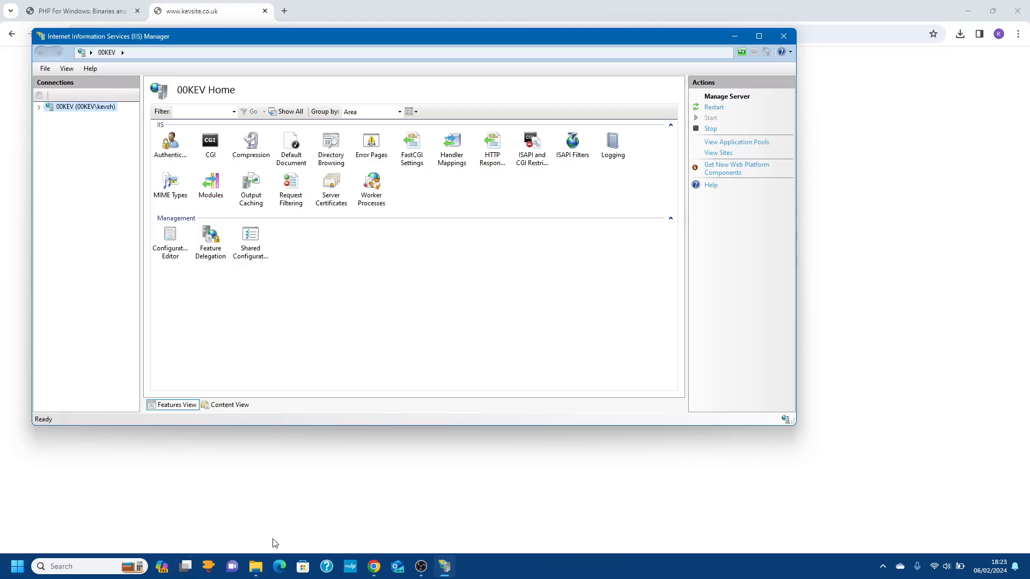
pyautogui.click(253, 567)
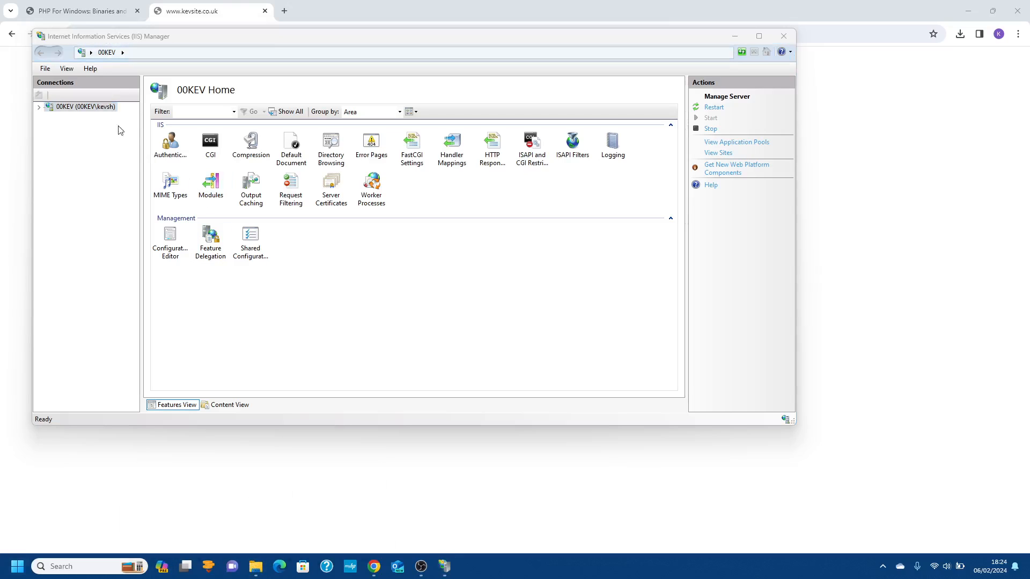
pyautogui.click(39, 107)
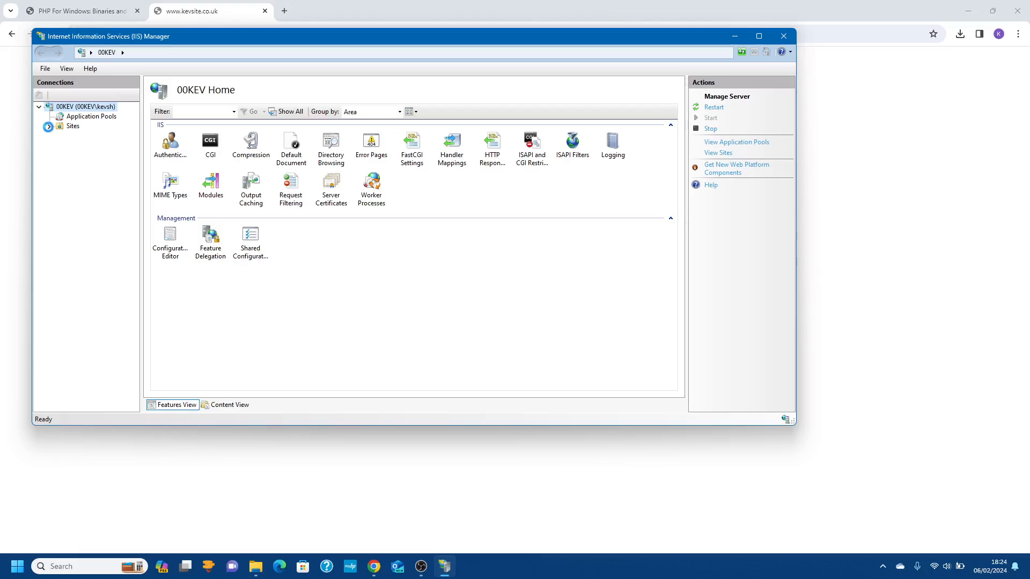
pyautogui.click(48, 126)
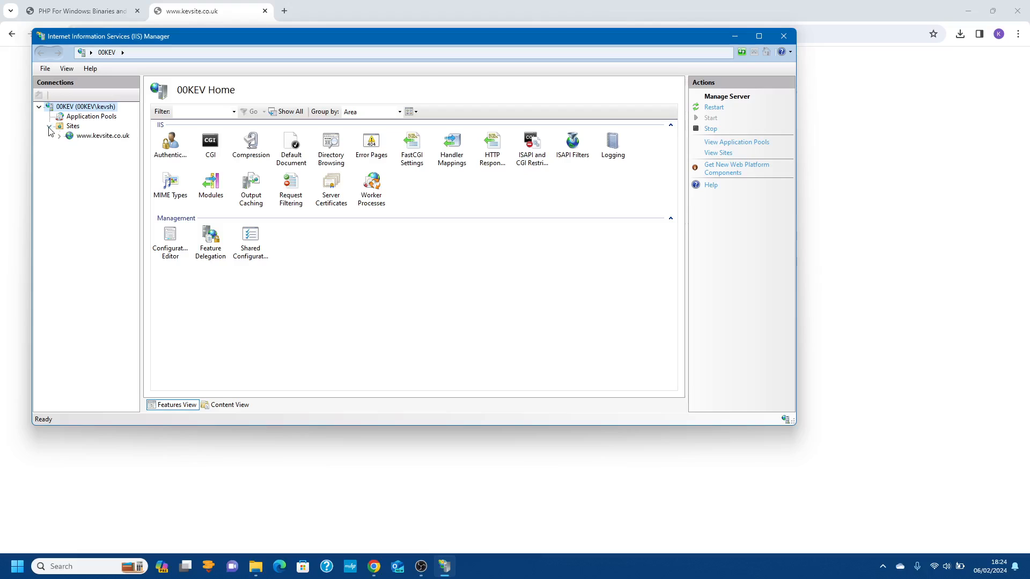
pyautogui.click(110, 136)
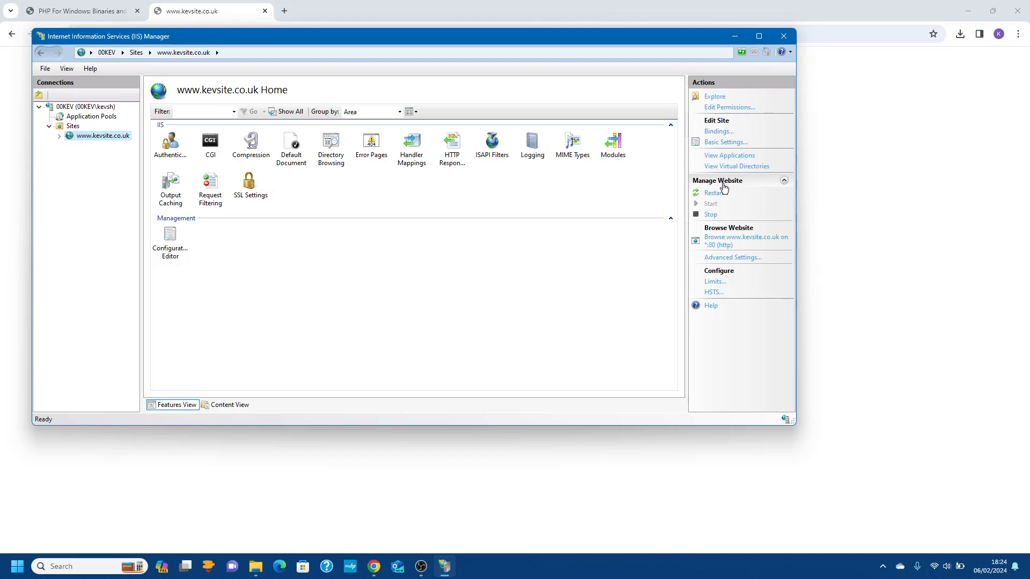
pyautogui.click(716, 194)
pyautogui.click(736, 36)
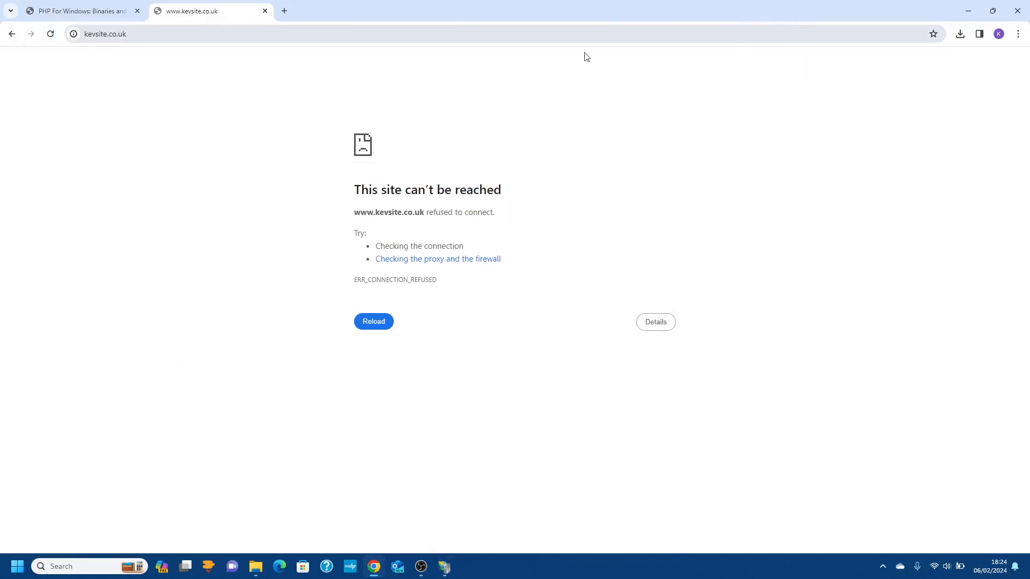
pyautogui.click(50, 34)
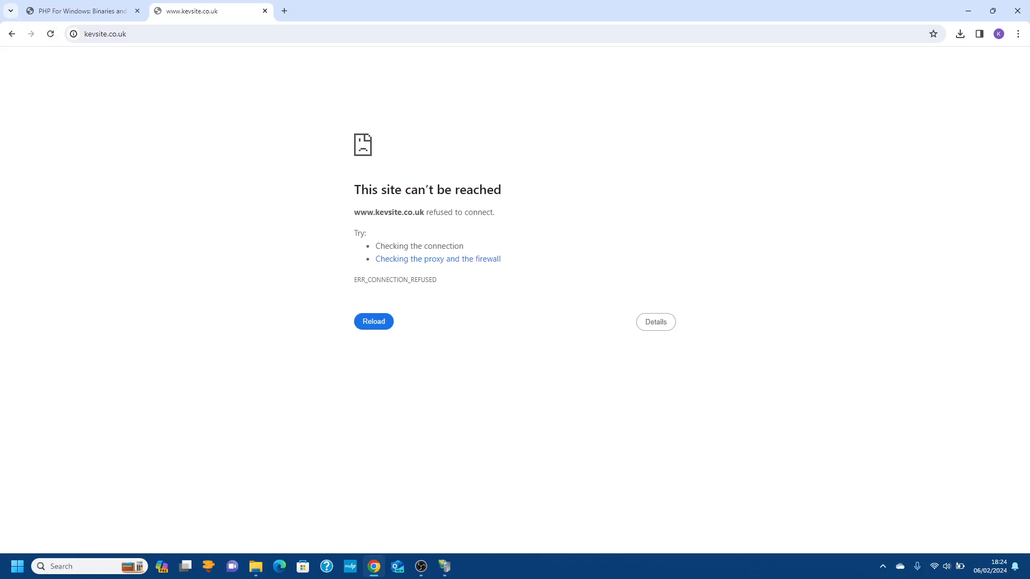
pyautogui.click(421, 566)
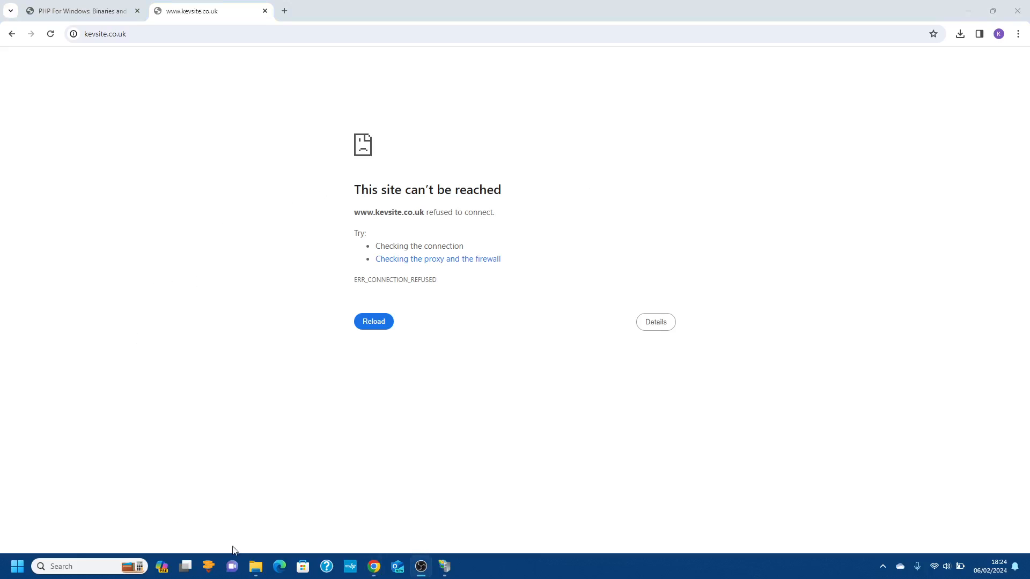
# Step: Switch to File Explorer and rename php.ini-production in the C:\php folder to php.ini, accepting the extension change
pyautogui.moveTo(255, 566)
pyautogui.click(285, 536)
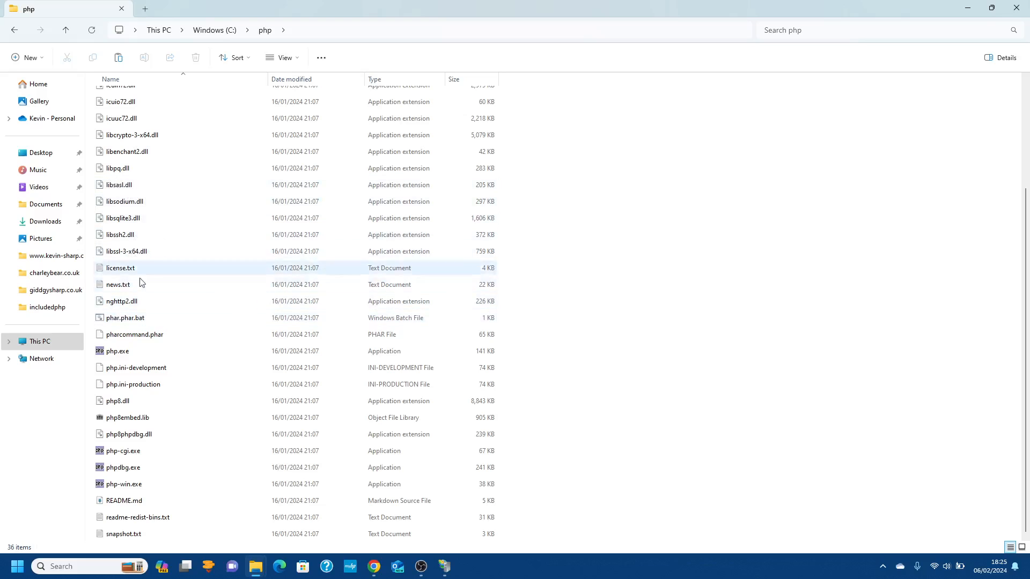
pyautogui.rightClick(132, 386)
pyautogui.click(127, 387)
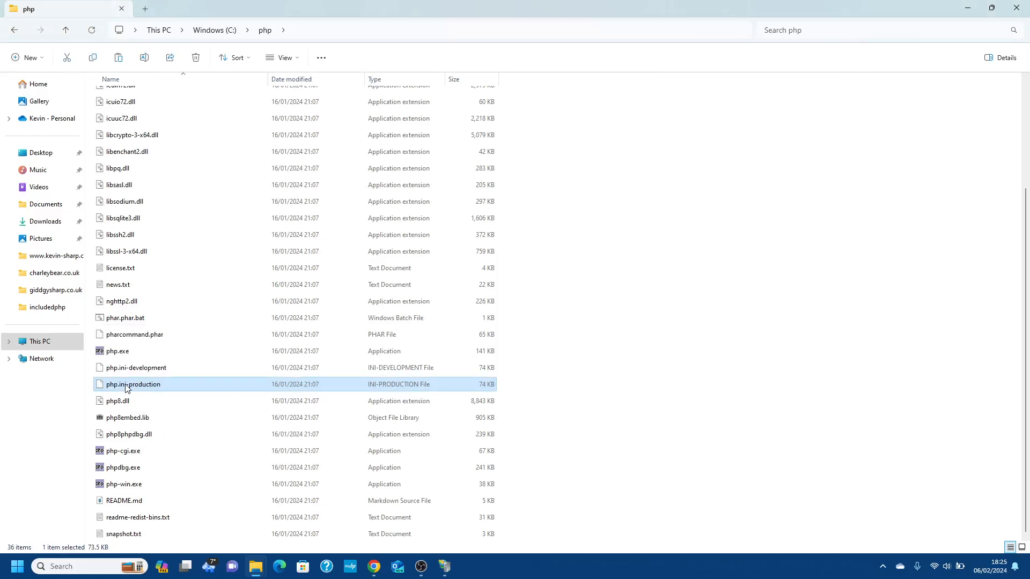
pyautogui.rightClick(127, 386)
pyautogui.click(180, 397)
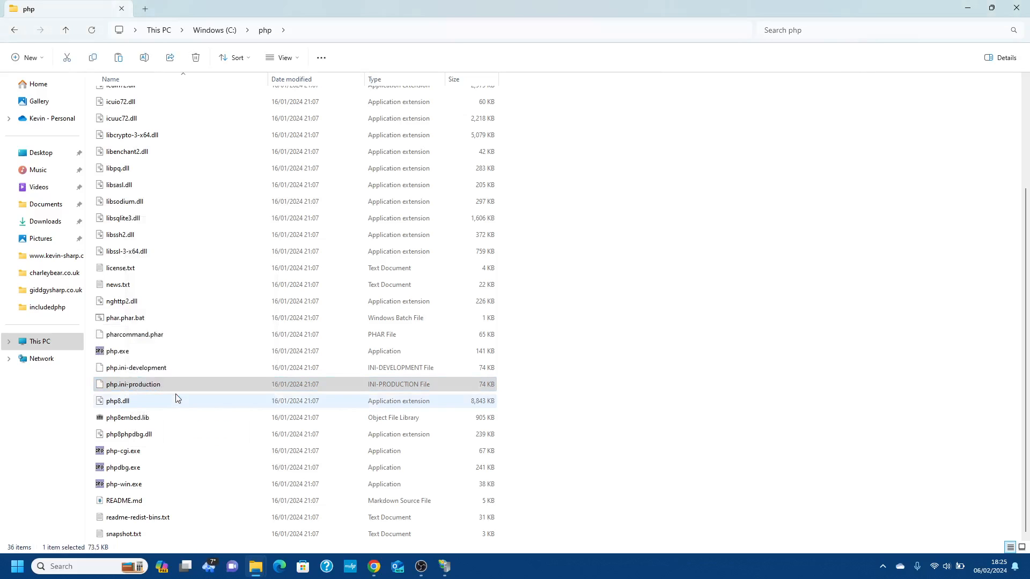
pyautogui.moveTo(128, 386); pyautogui.dragTo(197, 368)
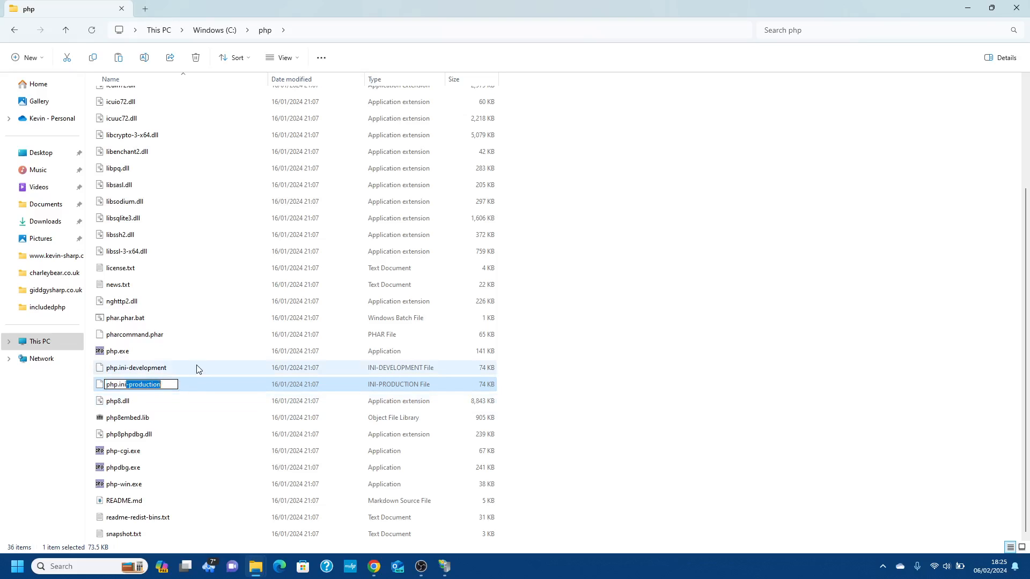
pyautogui.press('Delete')
pyautogui.press('Return')
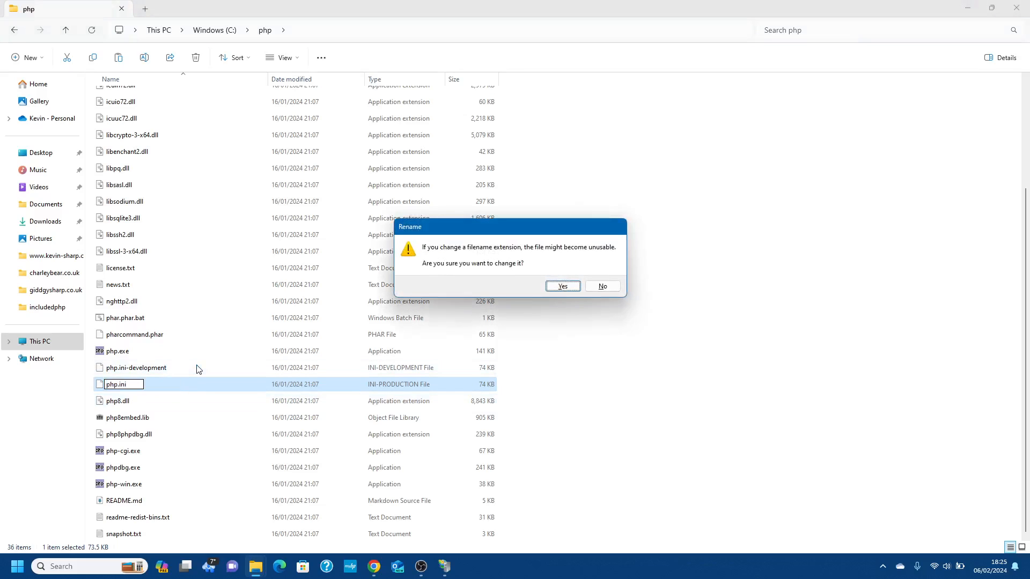
pyautogui.press('Return')
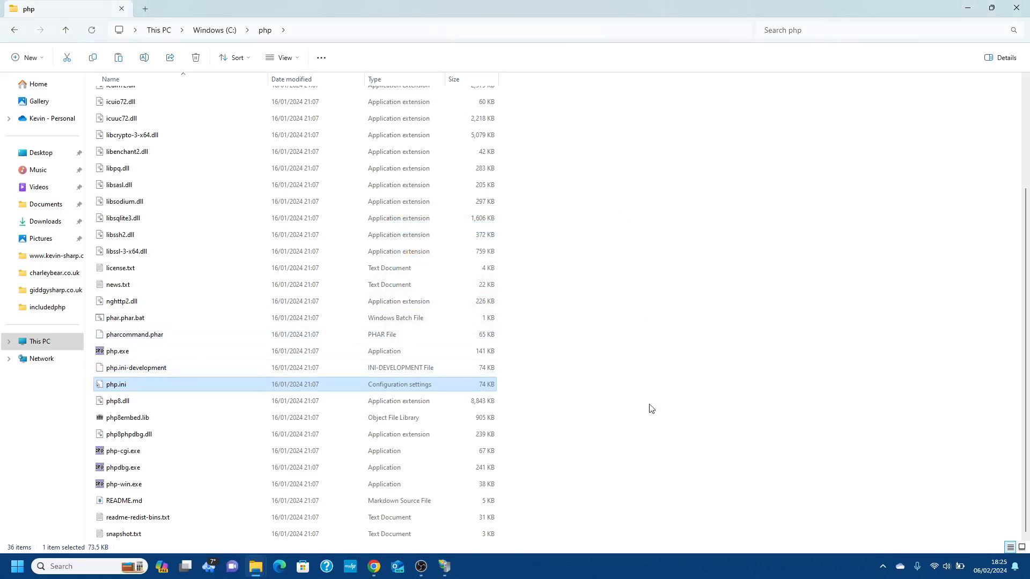
pyautogui.click(373, 567)
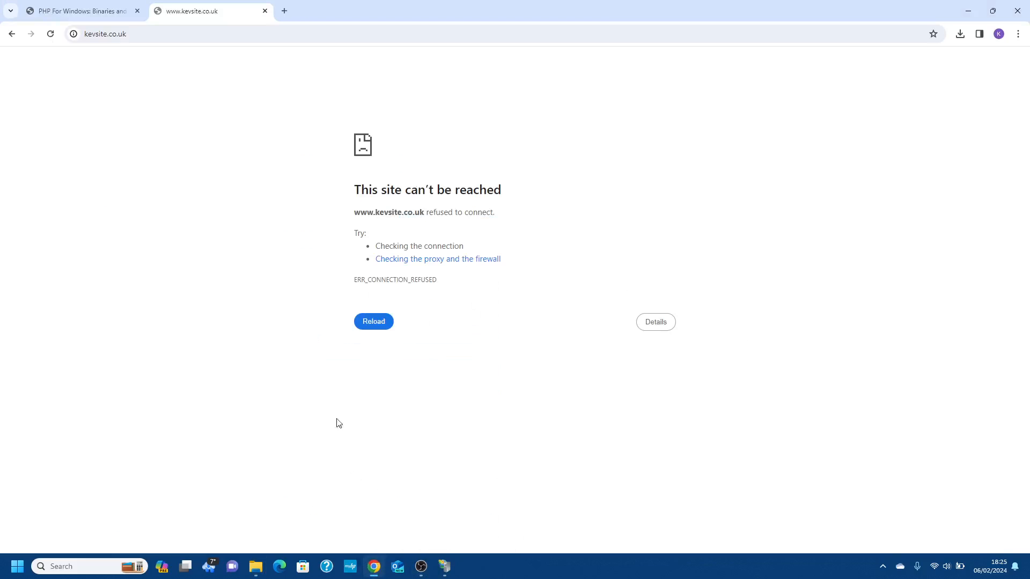
pyautogui.click(50, 34)
pyautogui.click(445, 566)
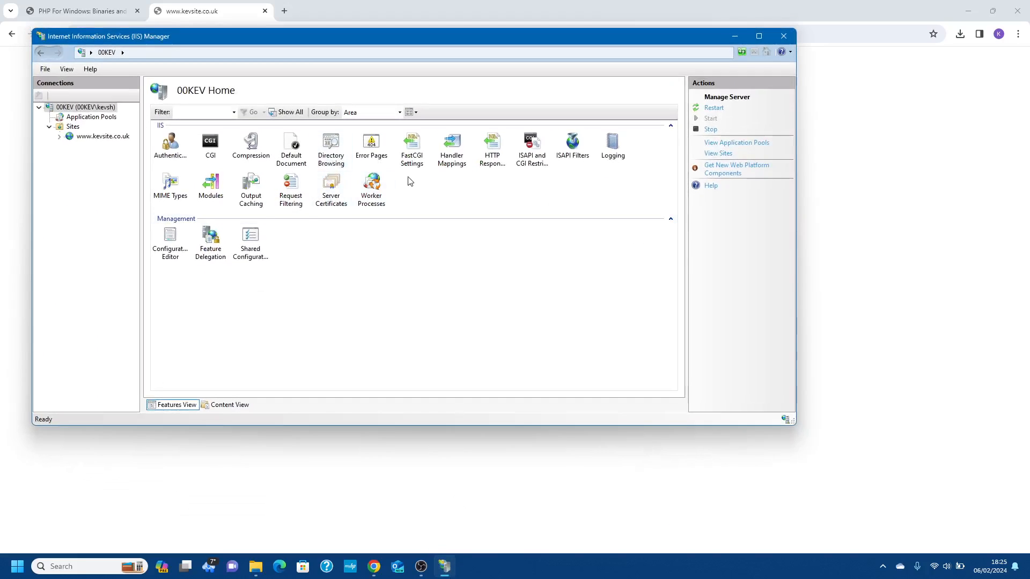
pyautogui.click(84, 138)
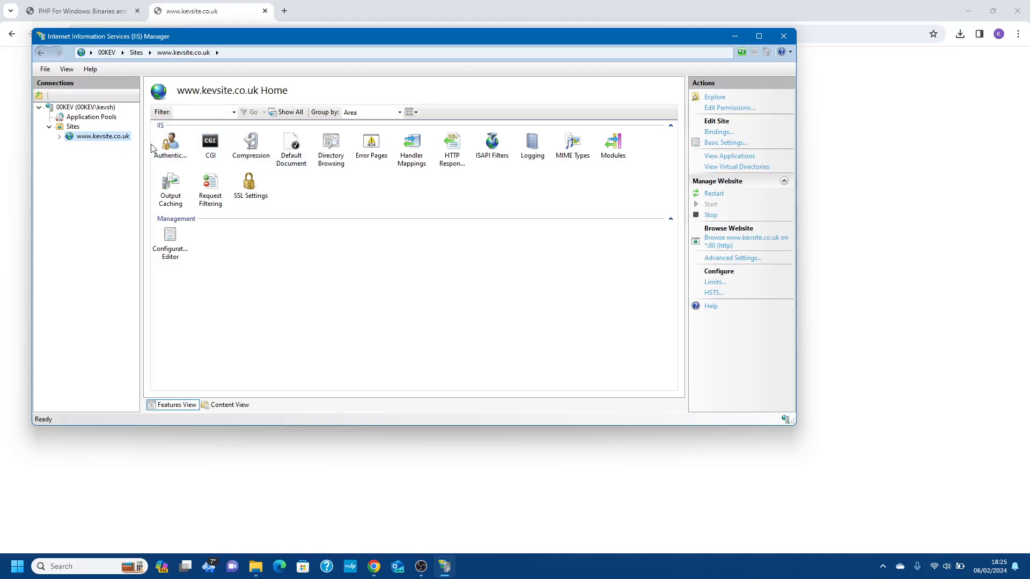
pyautogui.rightClick(118, 138)
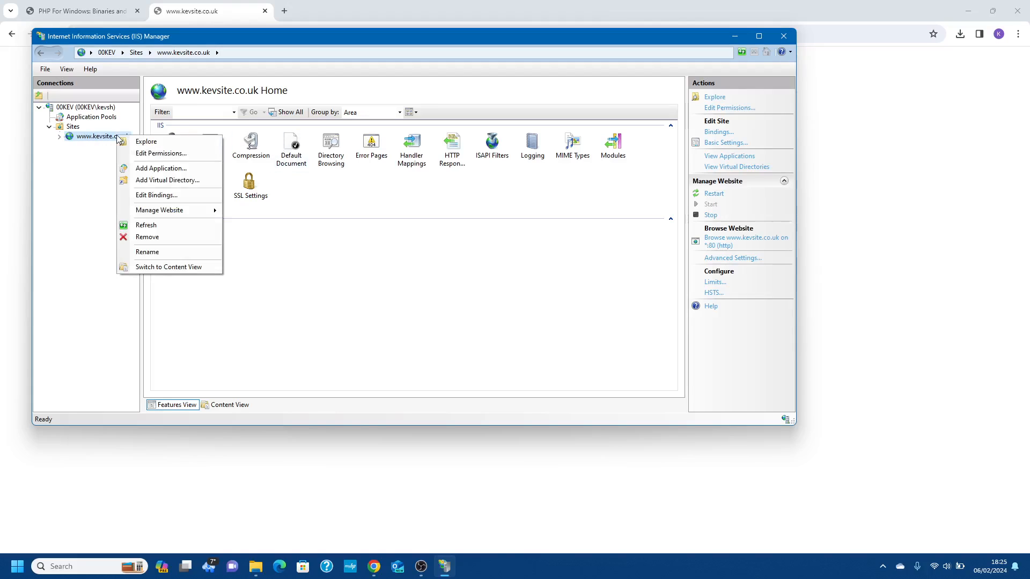
pyautogui.click(146, 141)
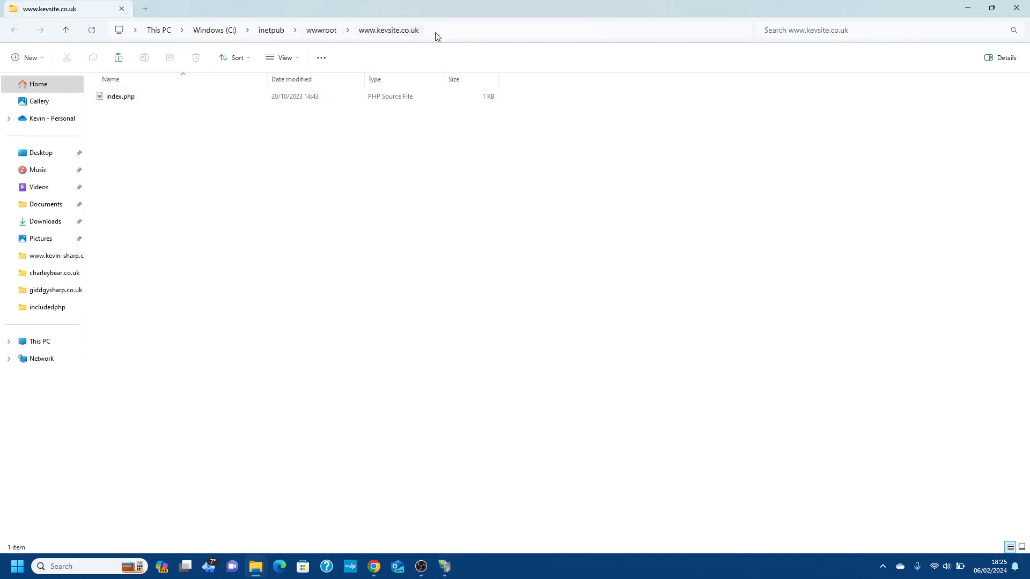
pyautogui.click(1016, 8)
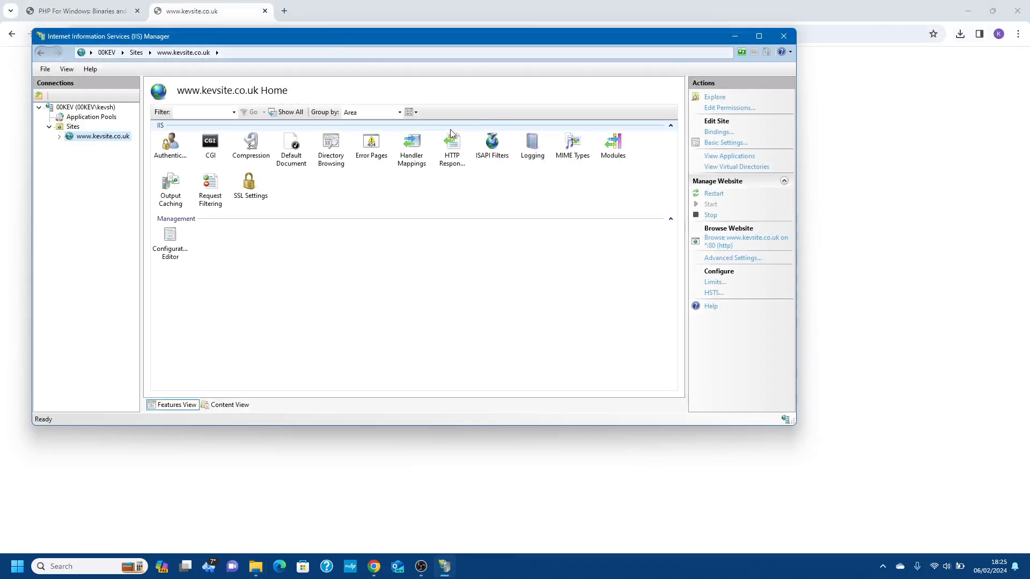
pyautogui.click(354, 16)
pyautogui.click(127, 36)
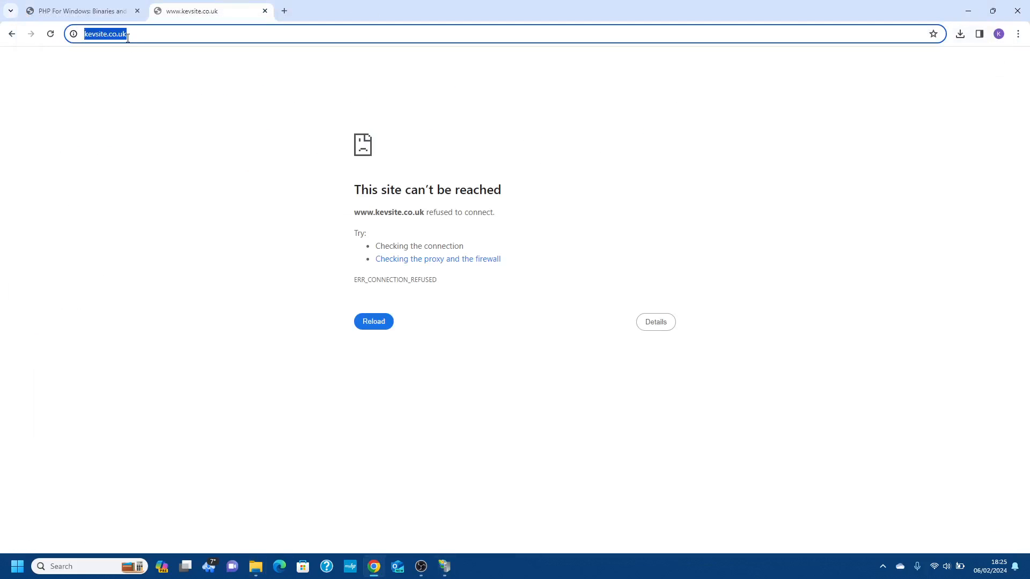
pyautogui.click(87, 35)
pyautogui.press('BackSpace')
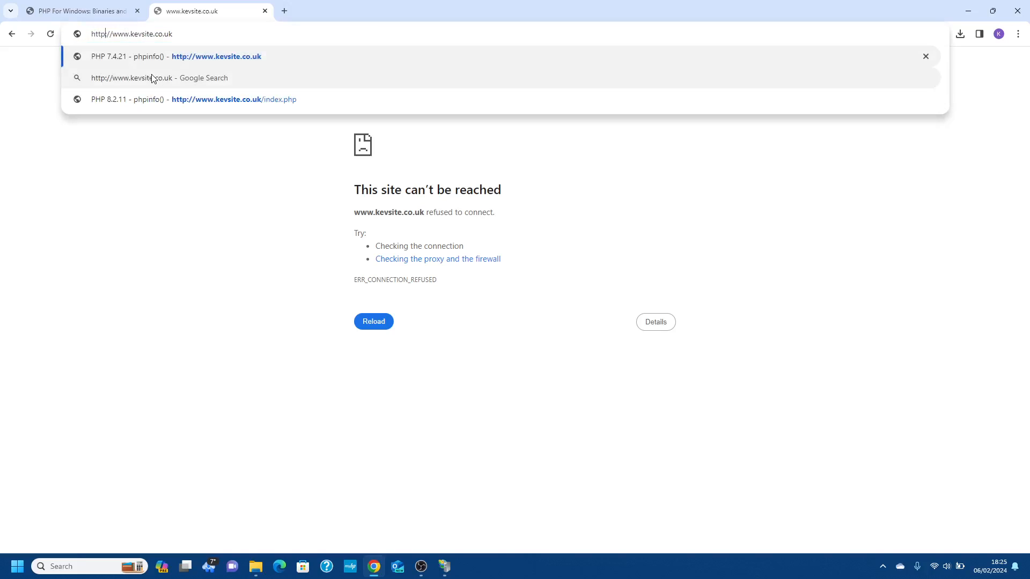
pyautogui.press('Return')
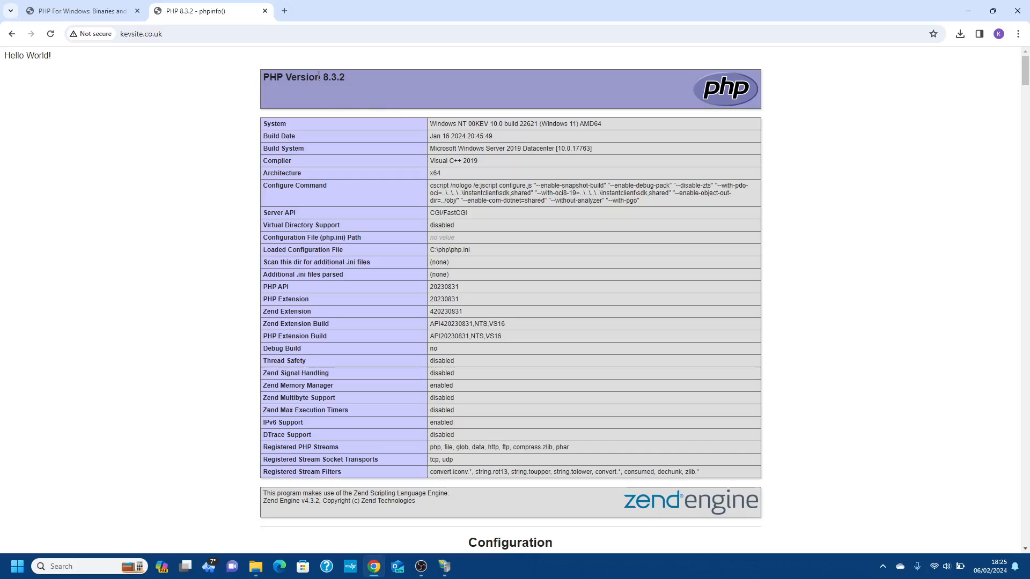
pyautogui.moveTo(324, 77); pyautogui.dragTo(361, 79)
# Step: Open php.ini from the C:\php folder in Notepad, just once, and go to its list of extensions
pyautogui.click(255, 567)
pyautogui.click(264, 533)
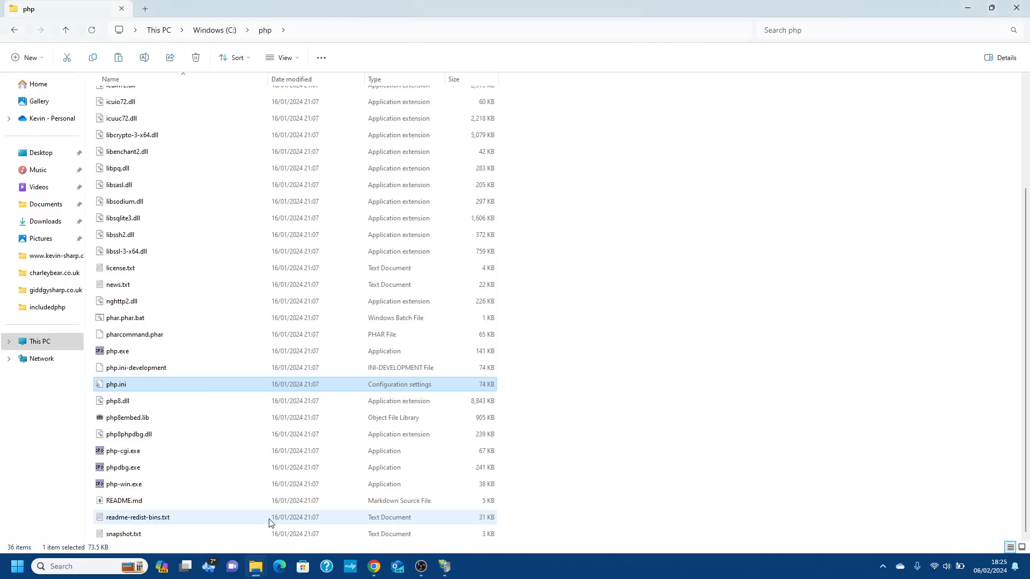
pyautogui.doubleClick(116, 385)
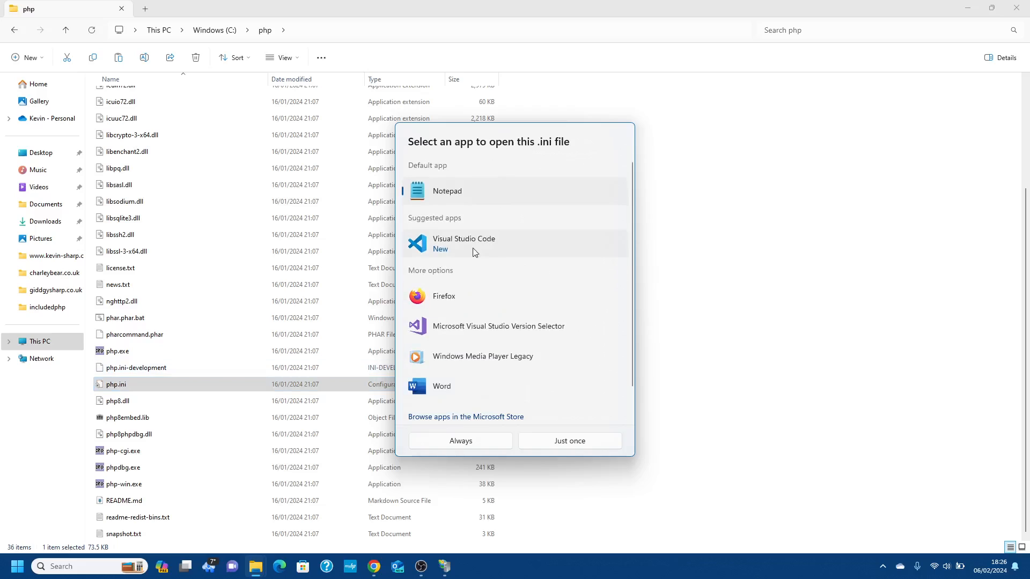
pyautogui.click(551, 447)
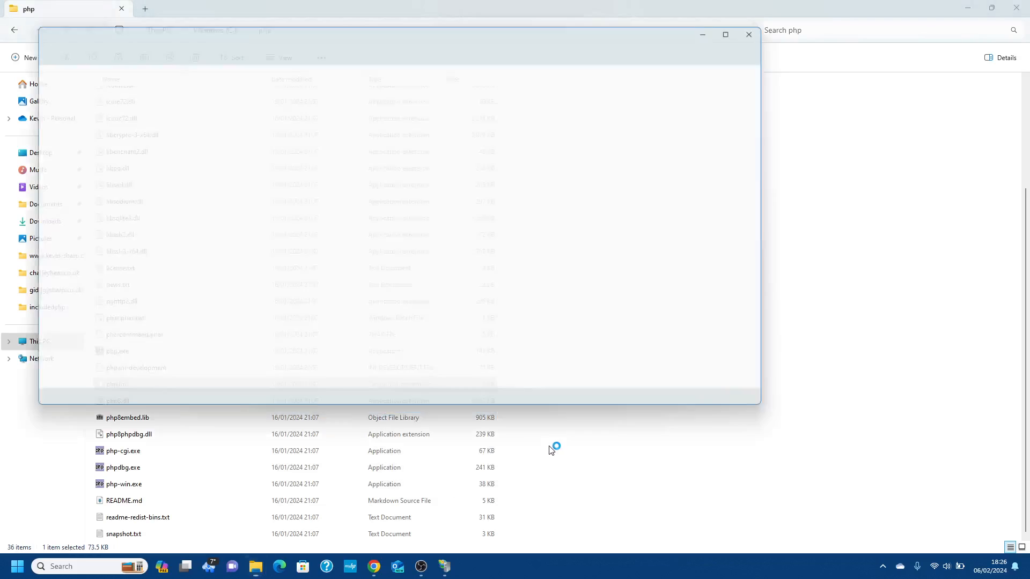
pyautogui.moveTo(778, 121); pyautogui.dragTo(772, 273)
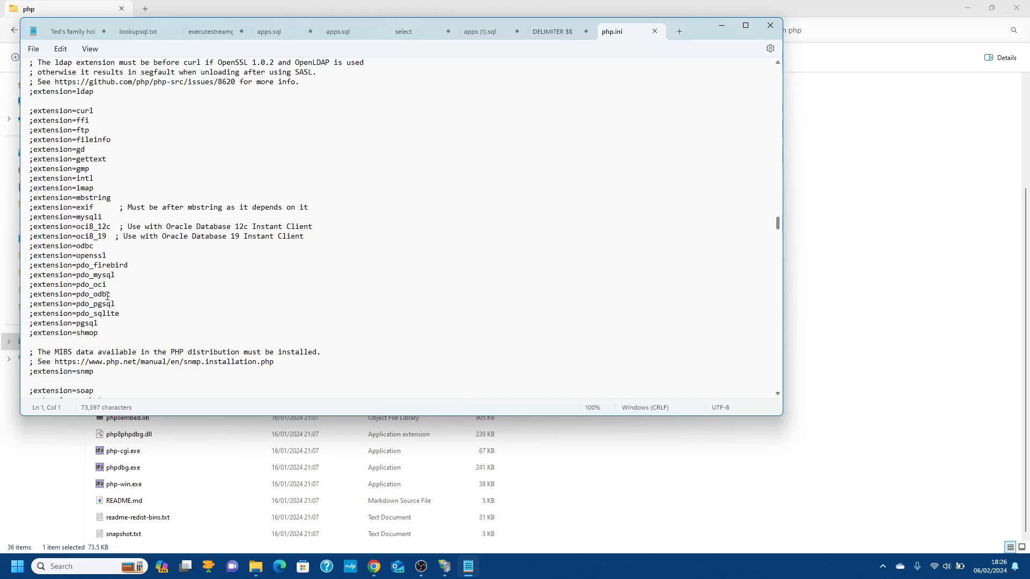
# Step: Remove the semicolon before extension=pdo_mysql in php.ini, put it back, save the file and minimize Notepad
pyautogui.click(33, 276)
pyautogui.press('BackSpace')
pyautogui.write(';')
pyautogui.click(33, 49)
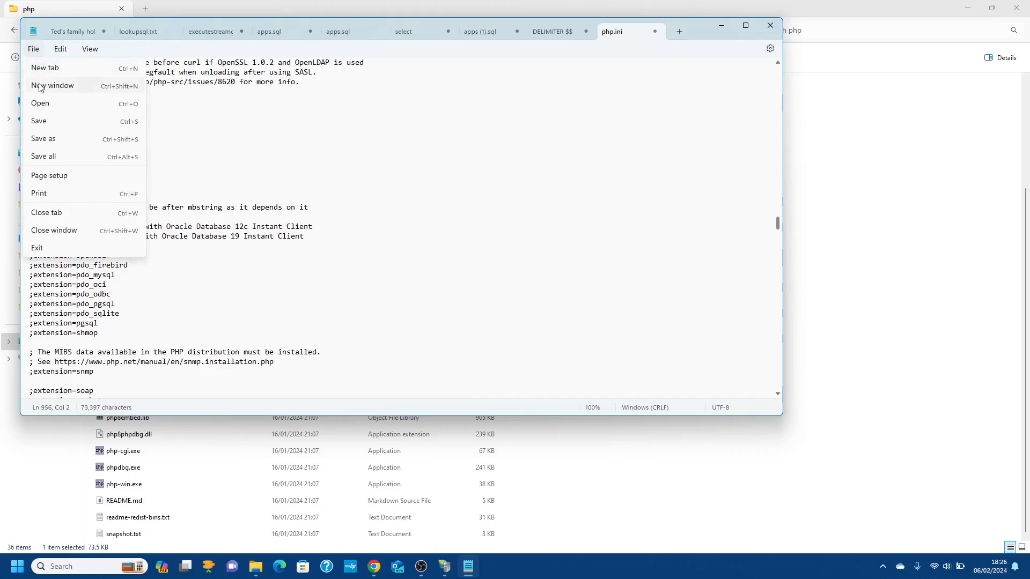
pyautogui.click(61, 121)
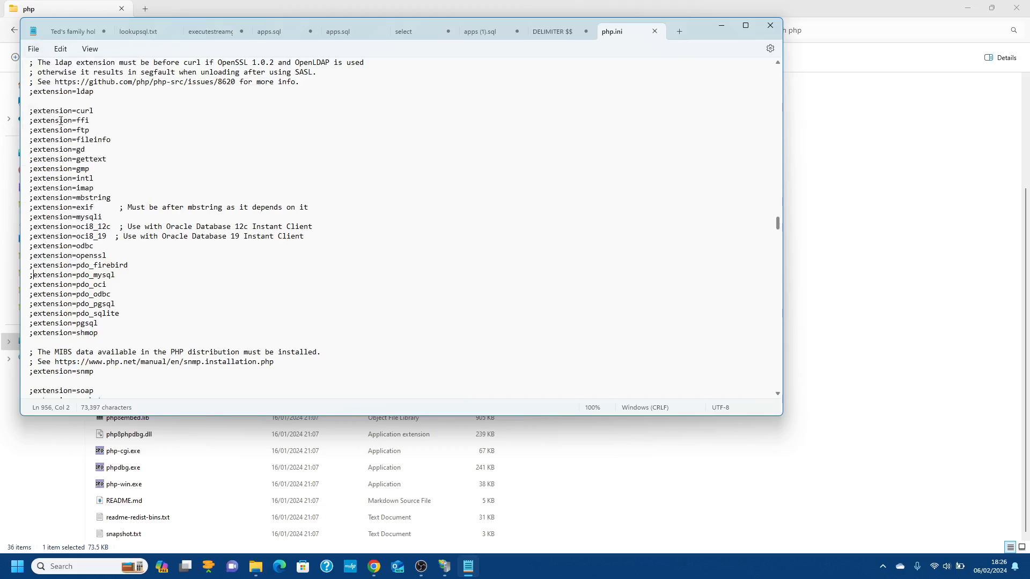
pyautogui.click(716, 25)
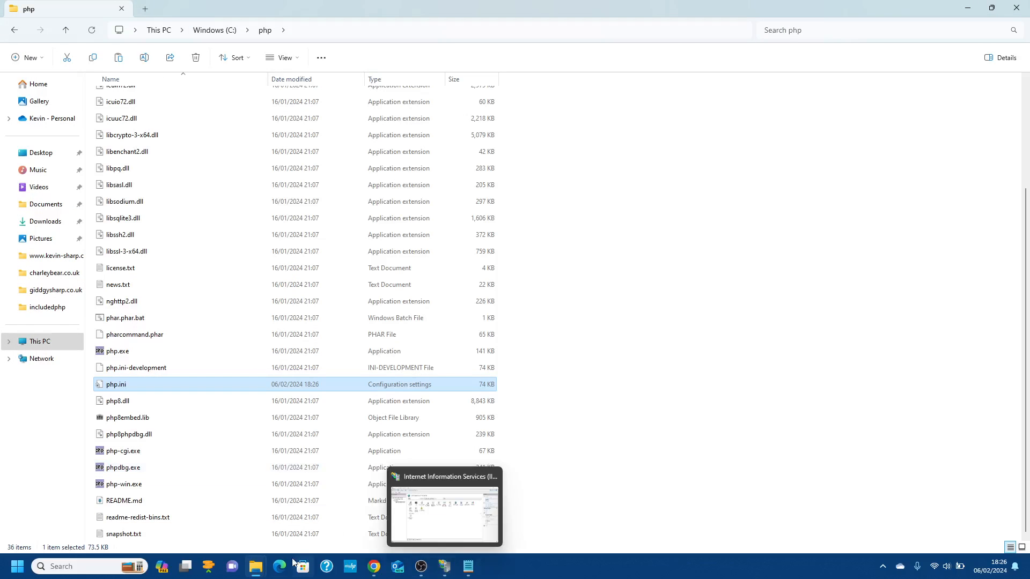
pyautogui.click(370, 570)
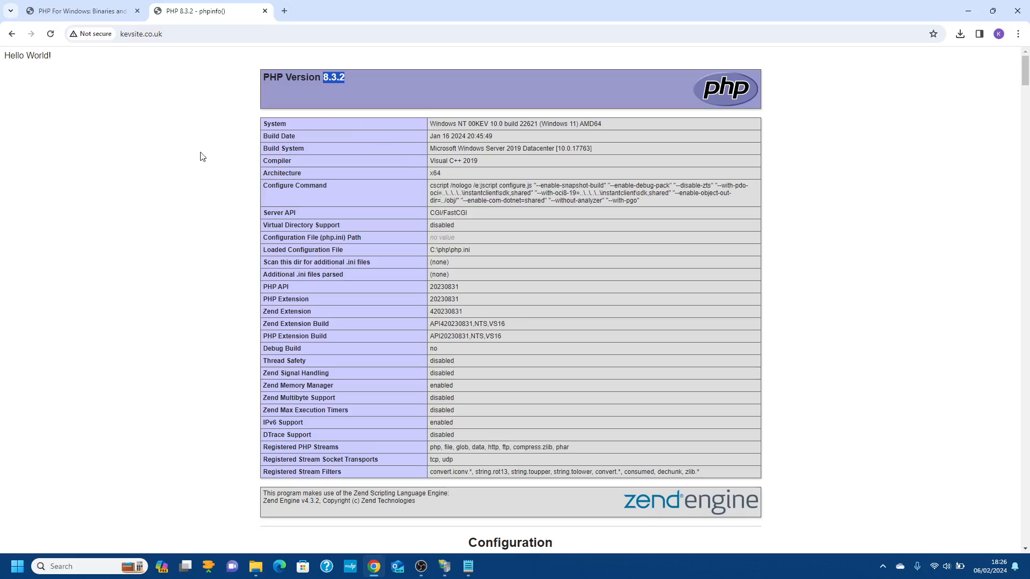
pyautogui.click(393, 60)
pyautogui.click(444, 566)
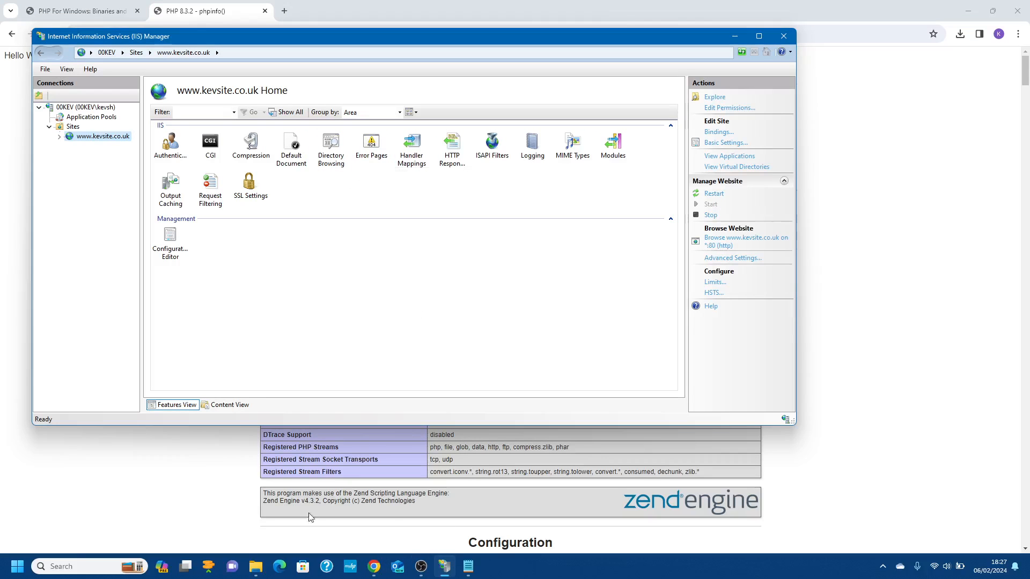
# Step: Switch to File Explorer and go to the root of the C: drive to review the php folder
pyautogui.moveTo(255, 566)
pyautogui.click(283, 528)
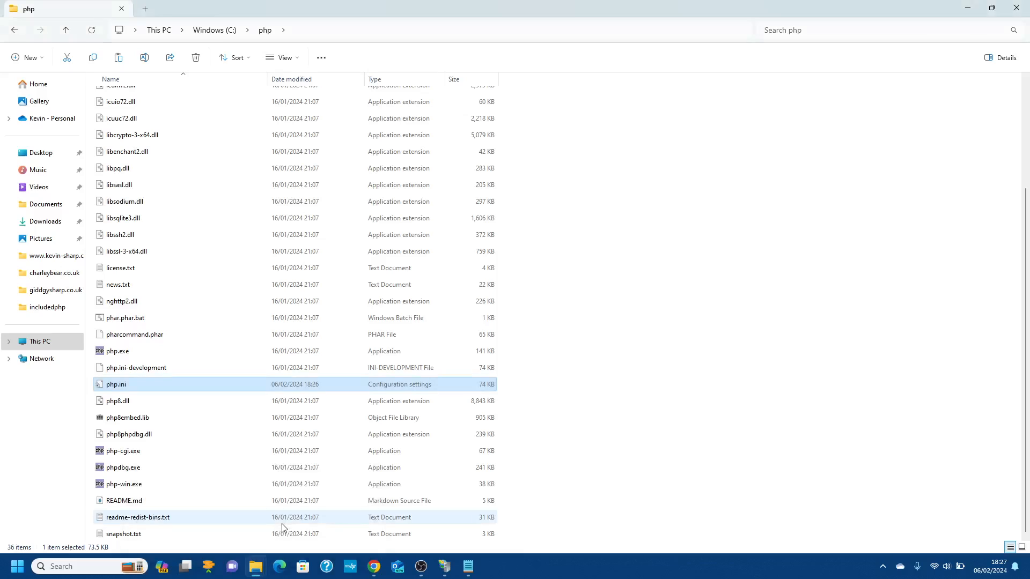
pyautogui.click(210, 33)
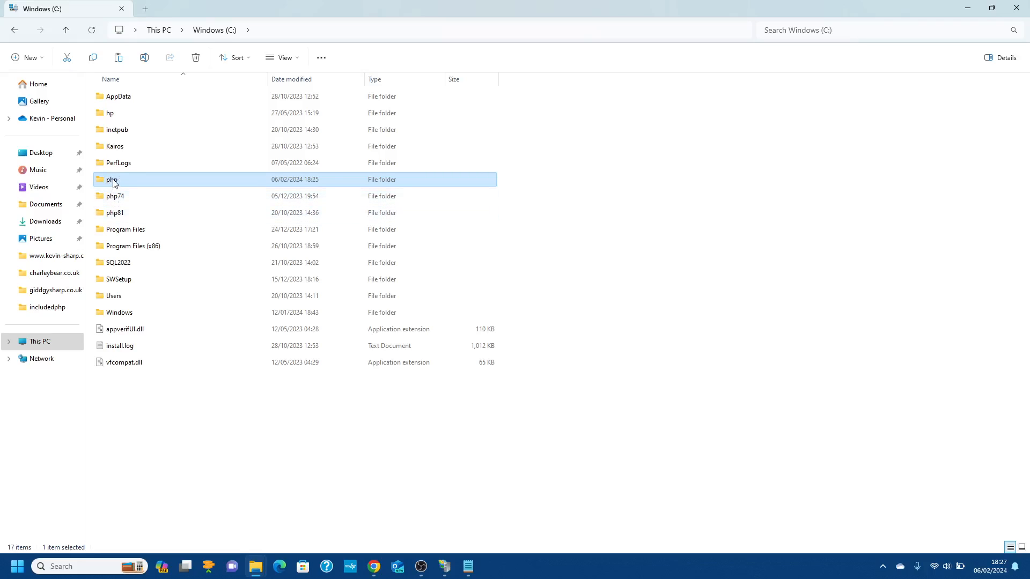
pyautogui.moveTo(113, 183)
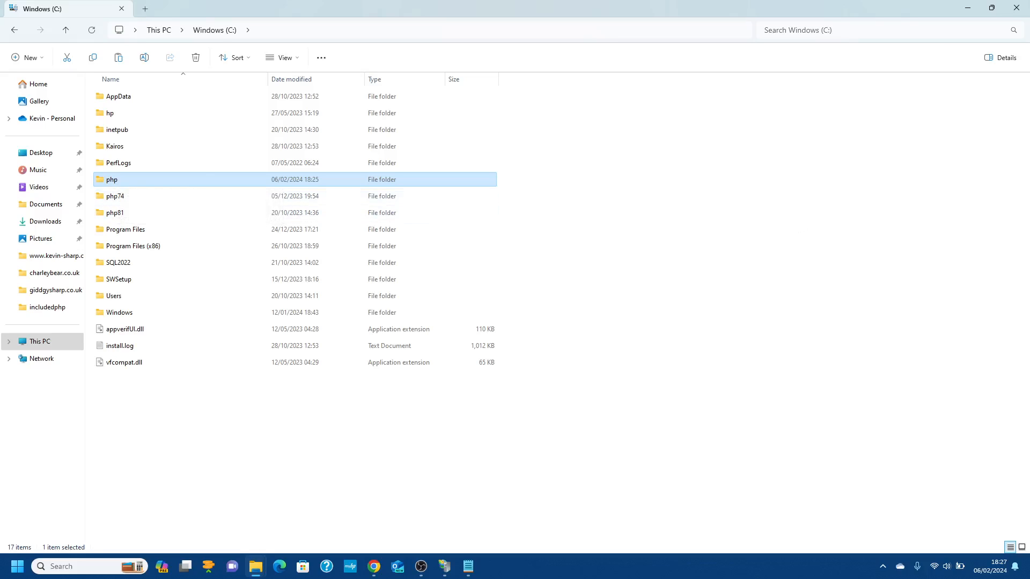